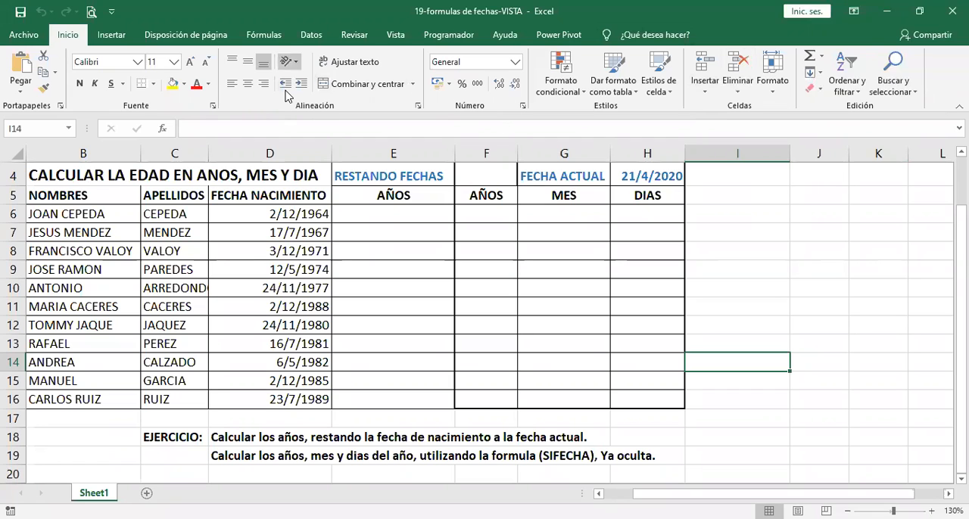
# Step: Examine the available date and time functions, then the birth dates in D6:D16 and the current-date formula in H4
pyautogui.click(263, 35)
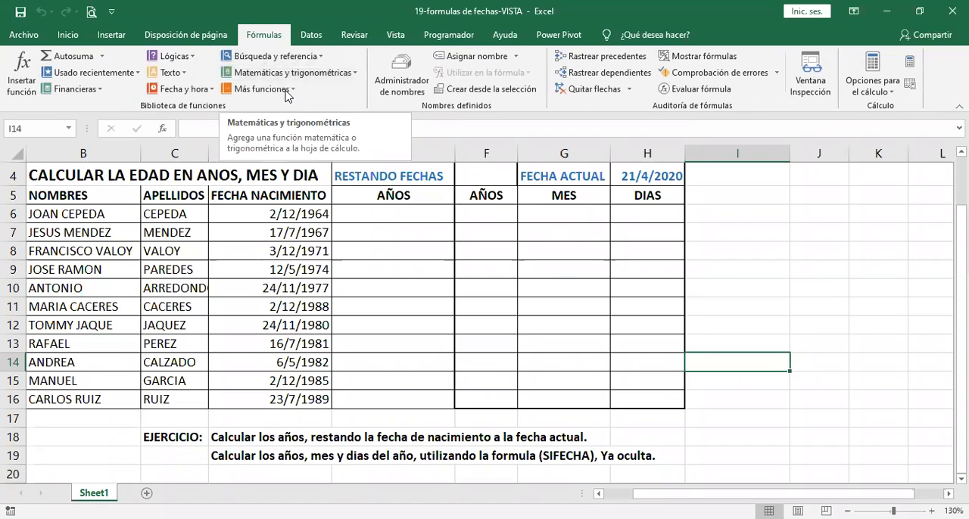
pyautogui.click(188, 93)
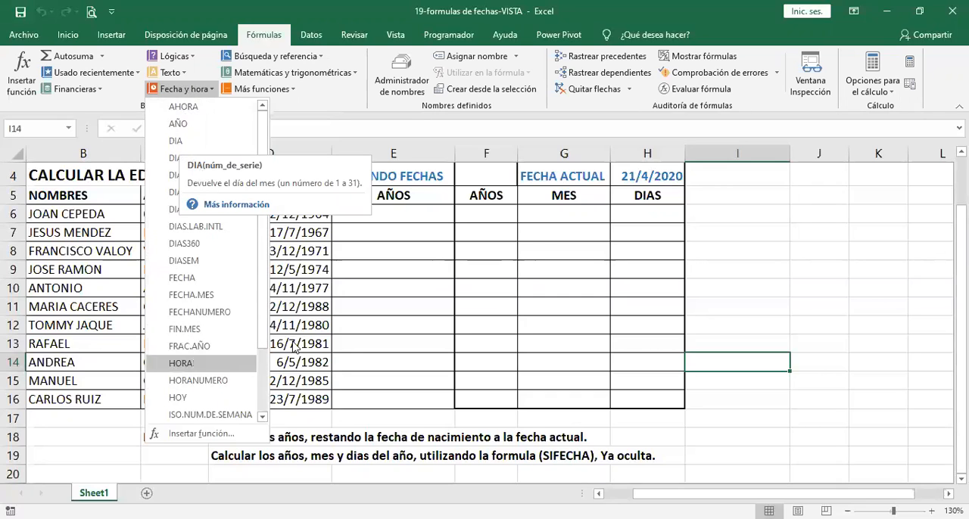
pyautogui.click(595, 217)
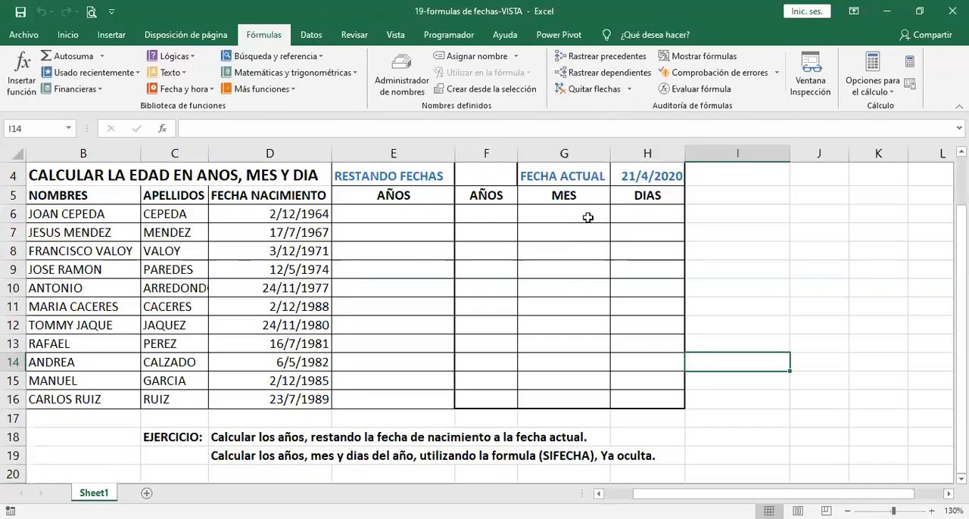
pyautogui.moveTo(292, 214); pyautogui.dragTo(293, 411)
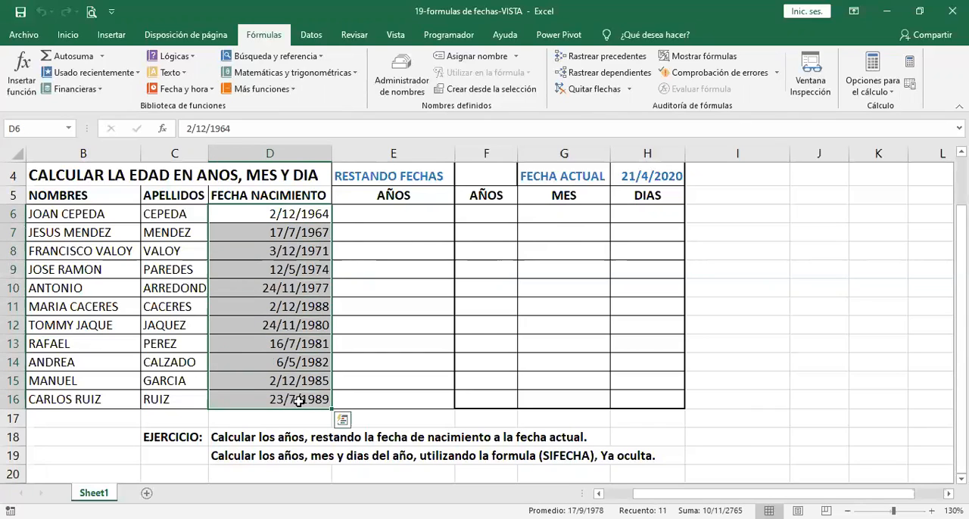
pyautogui.click(642, 177)
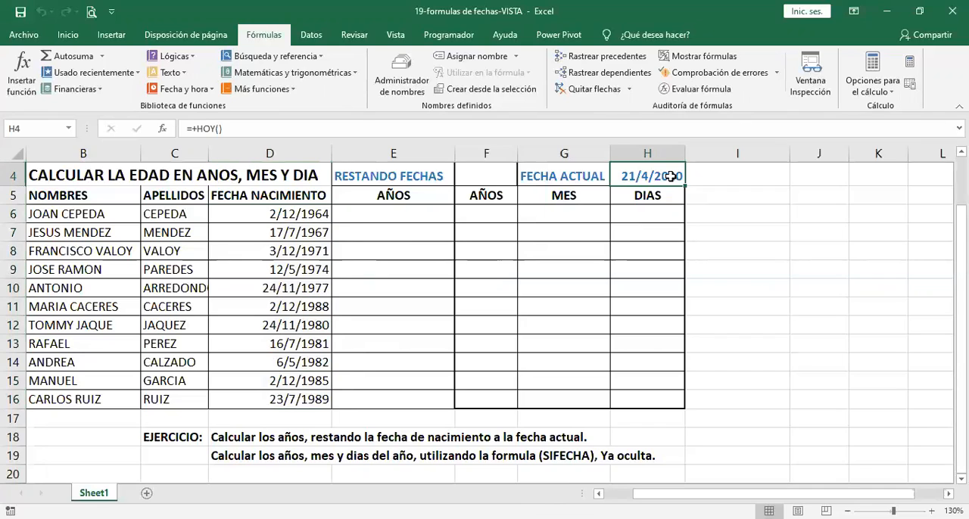
pyautogui.doubleClick(659, 176)
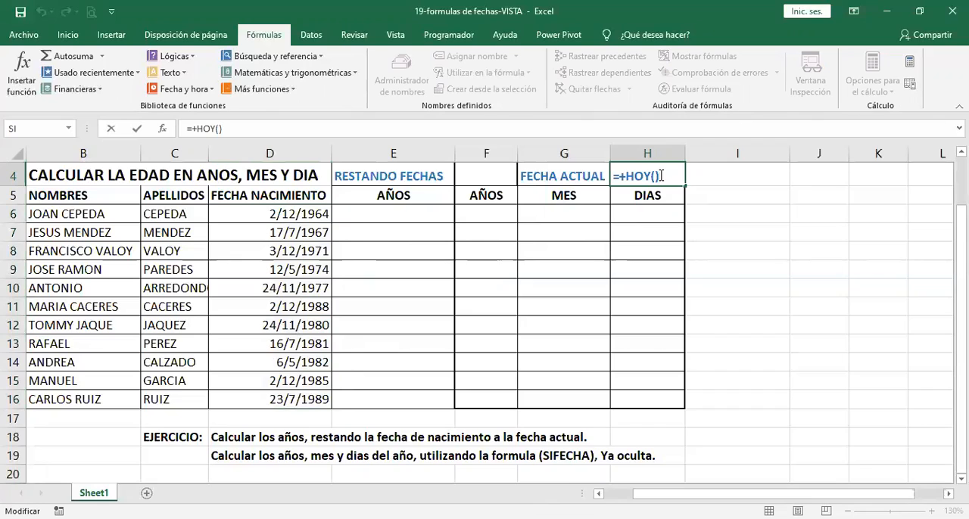
pyautogui.press('Return')
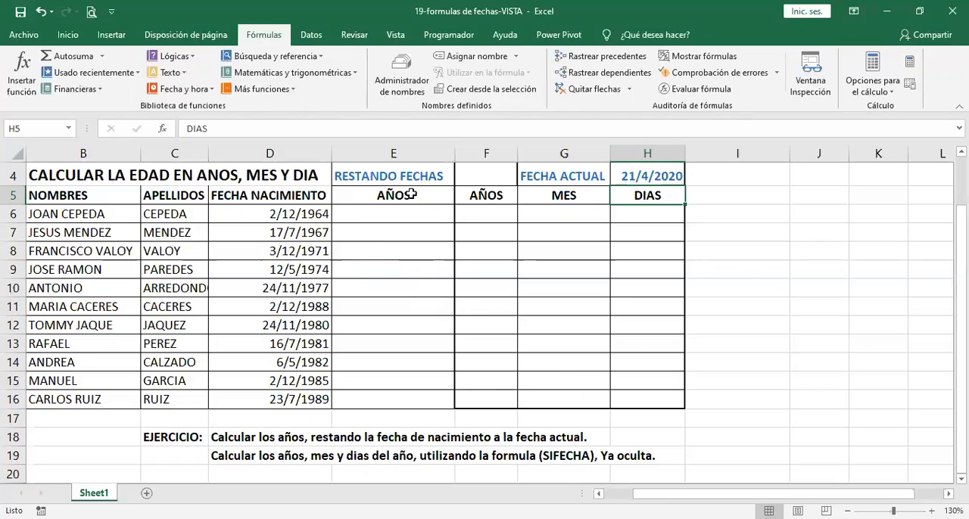
# Step: Enter the formula =$H$4-D6 in E6 to subtract the birth date from the current date
pyautogui.click(399, 212)
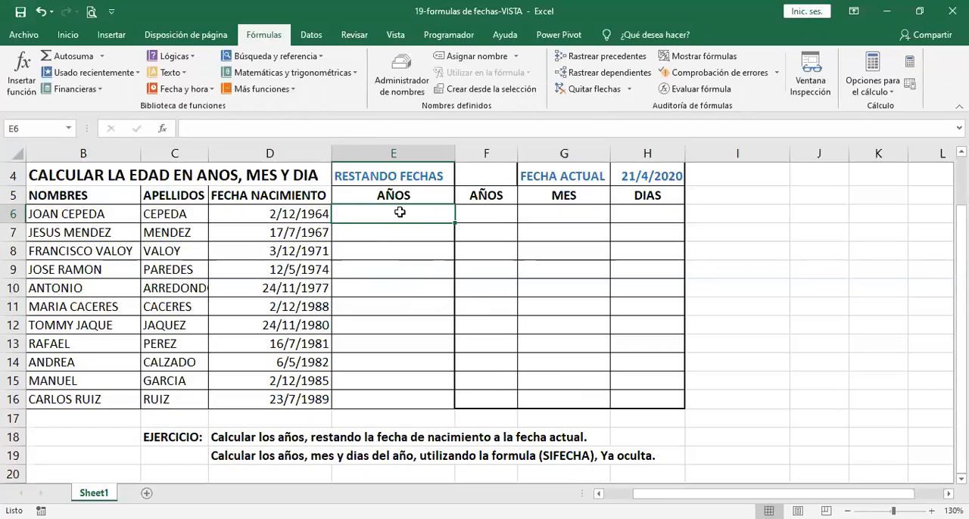
pyautogui.write('-')
pyautogui.press('BackSpace')
pyautogui.write('=')
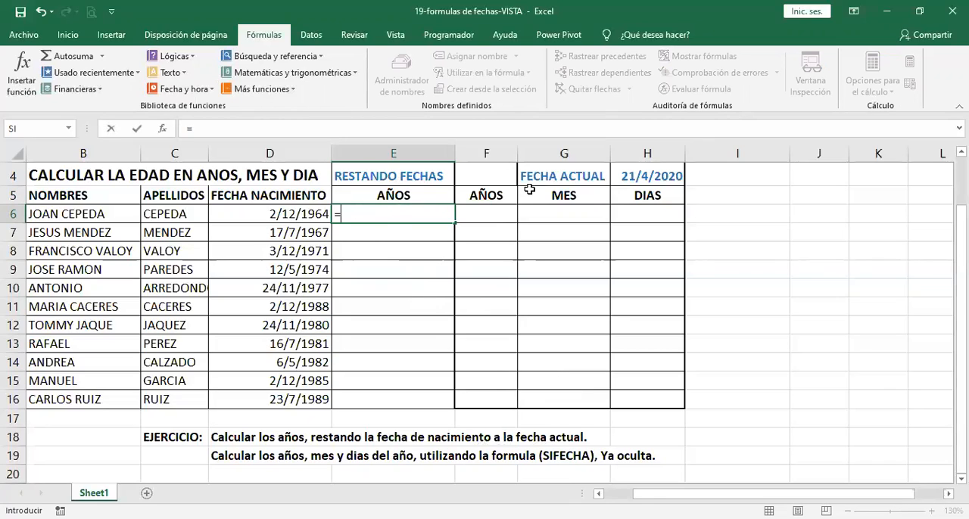
pyautogui.click(627, 178)
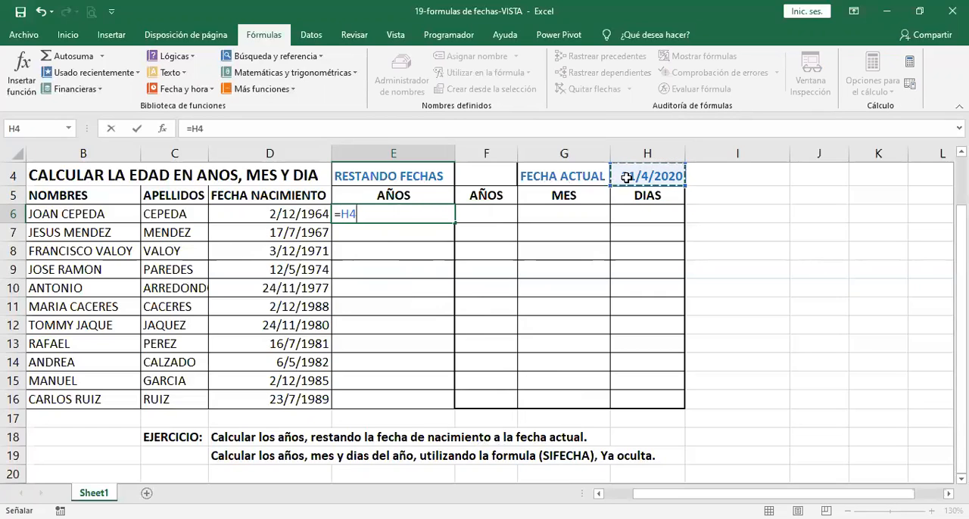
pyautogui.press('F4')
pyautogui.write('-')
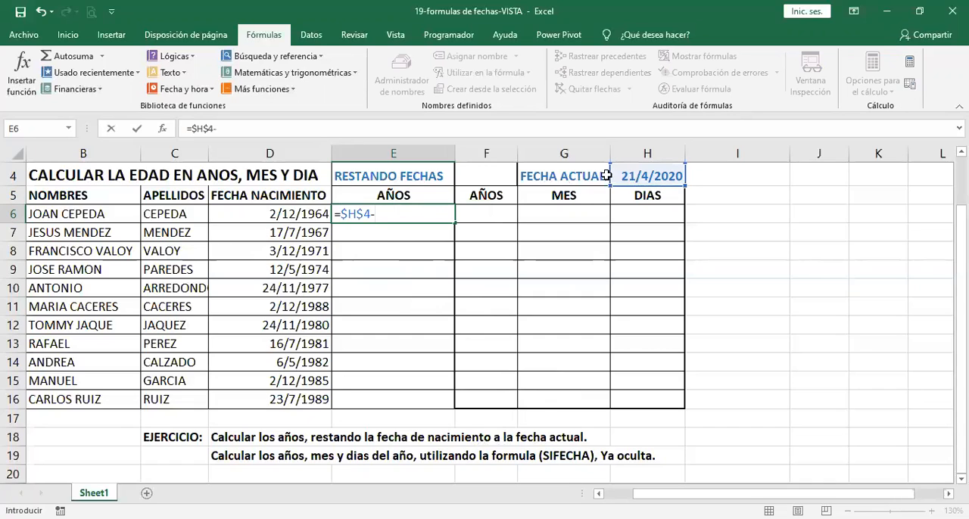
pyautogui.click(271, 214)
pyautogui.press('Return')
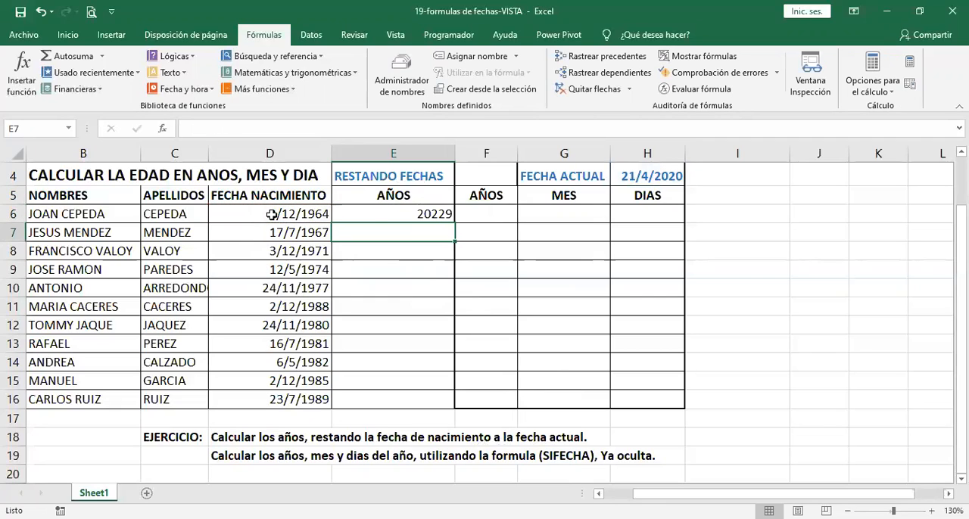
# Step: Change the E6 formula to =($H$4-D6)/365 so the date difference is expressed in years
pyautogui.click(400, 213)
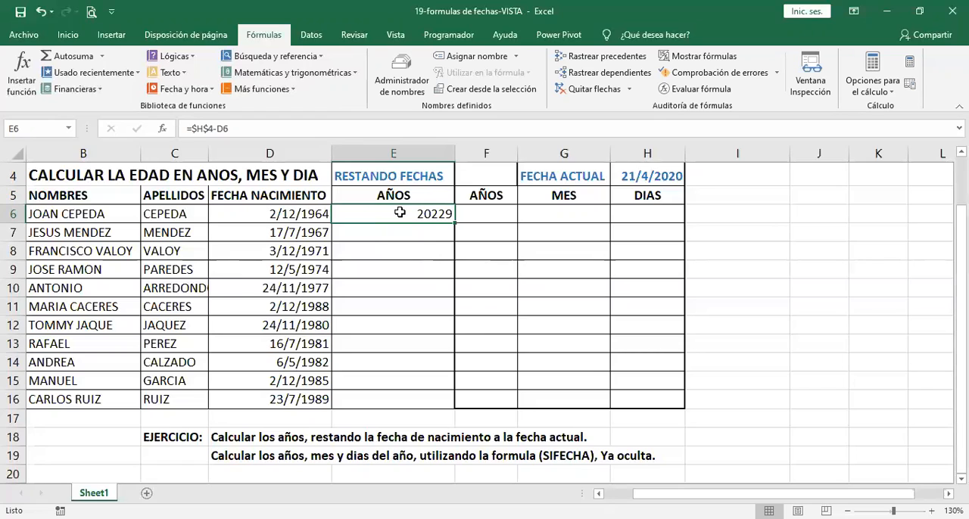
pyautogui.doubleClick(399, 213)
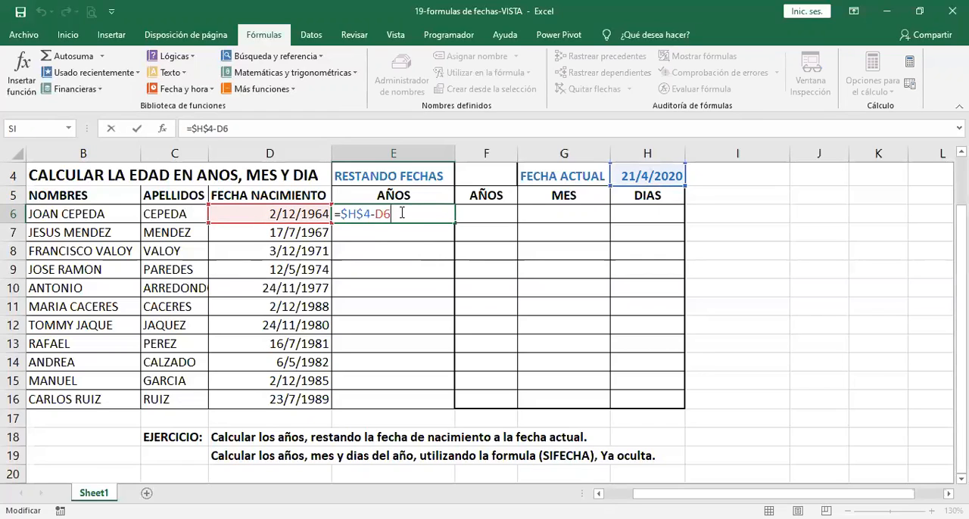
pyautogui.write(')')
pyautogui.click(343, 214)
pyautogui.write('(')
pyautogui.click(428, 215)
pyautogui.write('/')
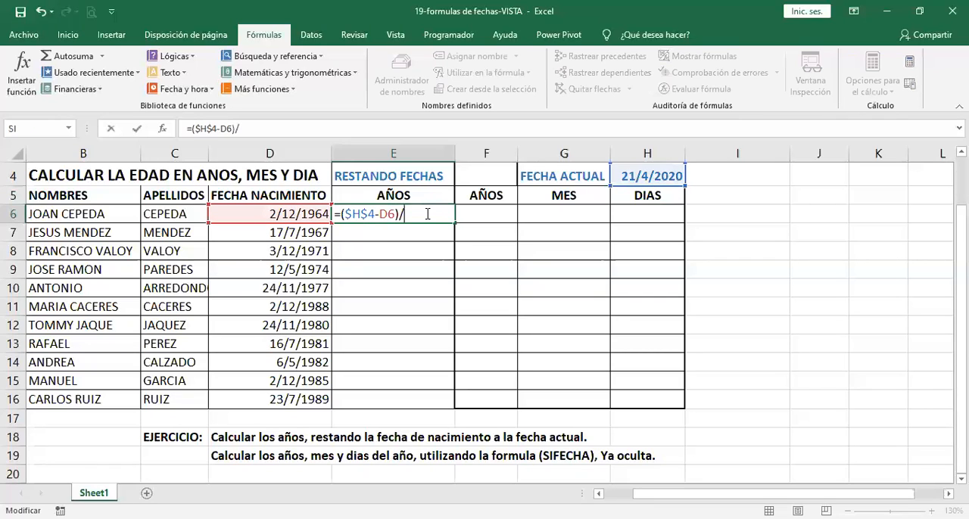
pyautogui.write('365')
pyautogui.press('Return')
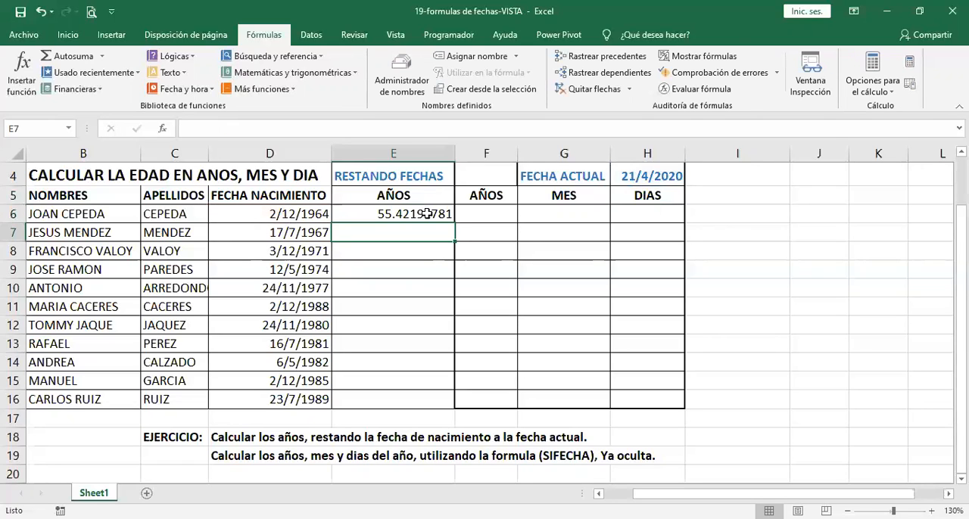
# Step: Reduce the number format of E6 to two decimal places
pyautogui.click(428, 215)
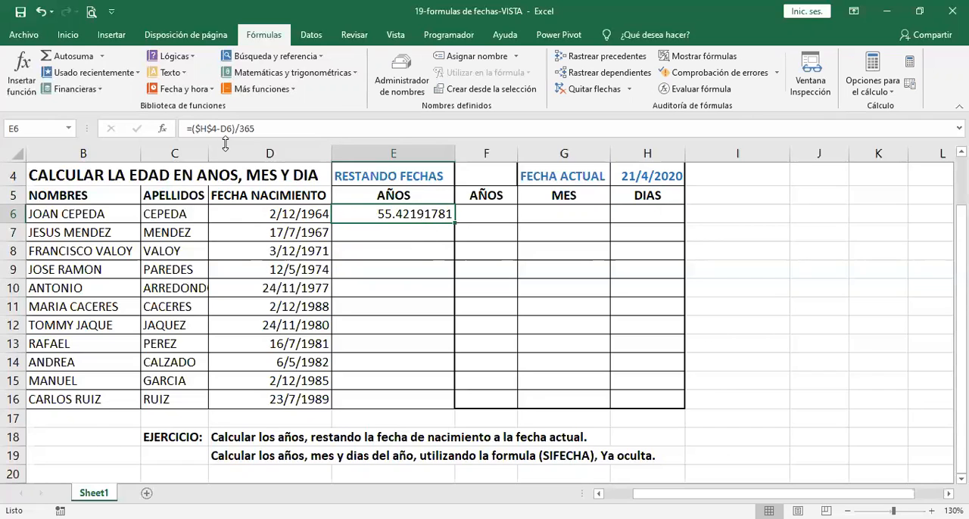
pyautogui.click(69, 35)
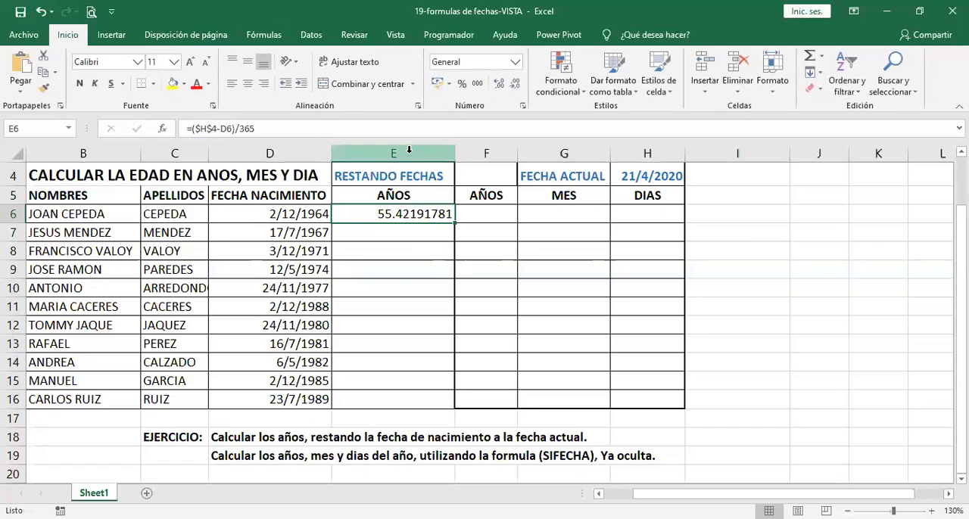
pyautogui.click(514, 83)
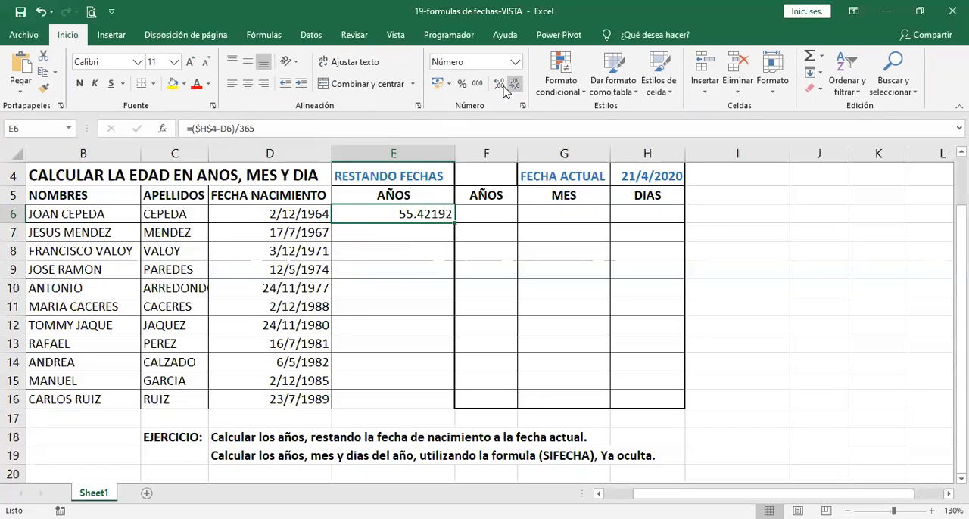
pyautogui.click(504, 88)
pyautogui.click(504, 88)
pyautogui.click(505, 88)
pyautogui.click(505, 88)
pyautogui.click(504, 88)
pyautogui.click(503, 87)
pyautogui.click(503, 88)
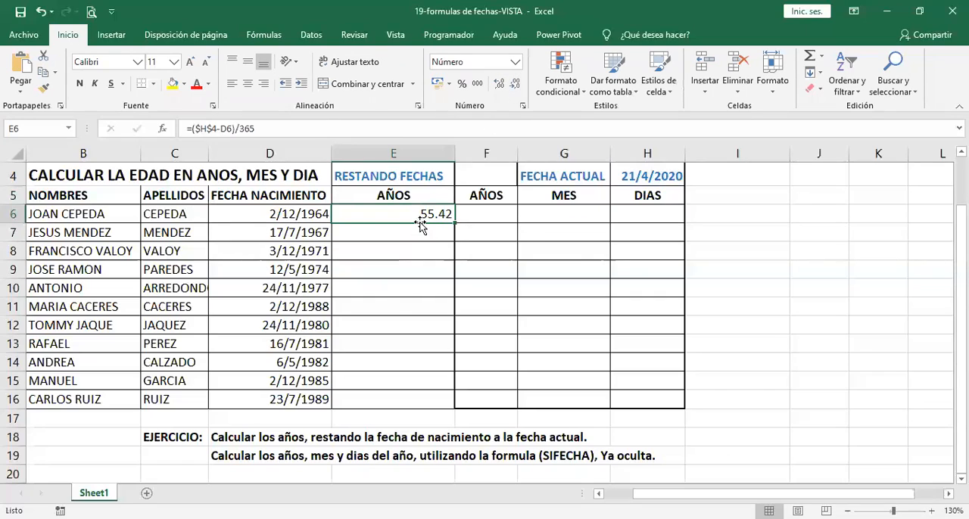
# Step: Fill the age formula from E6 down to E16 and center the filled cells horizontally
pyautogui.moveTo(454, 223); pyautogui.dragTo(455, 402)
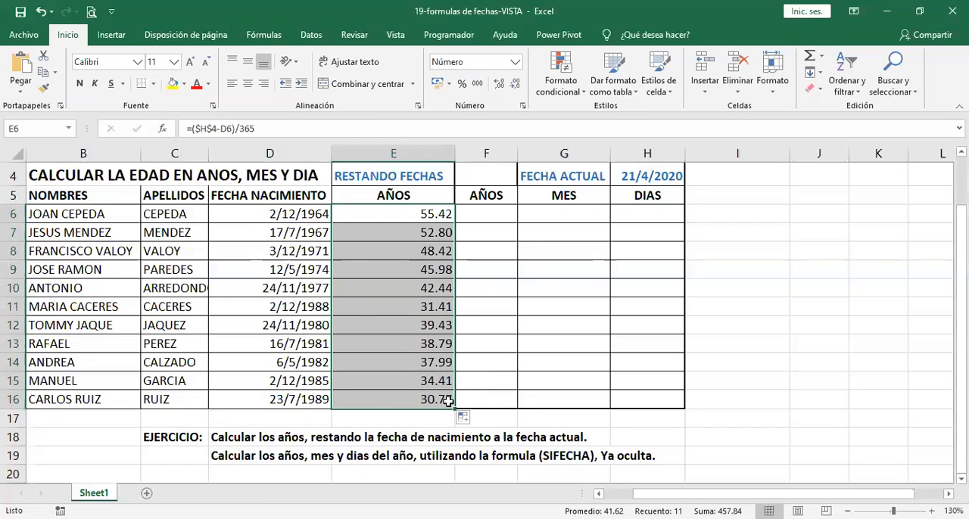
pyautogui.click(247, 83)
pyautogui.click(433, 244)
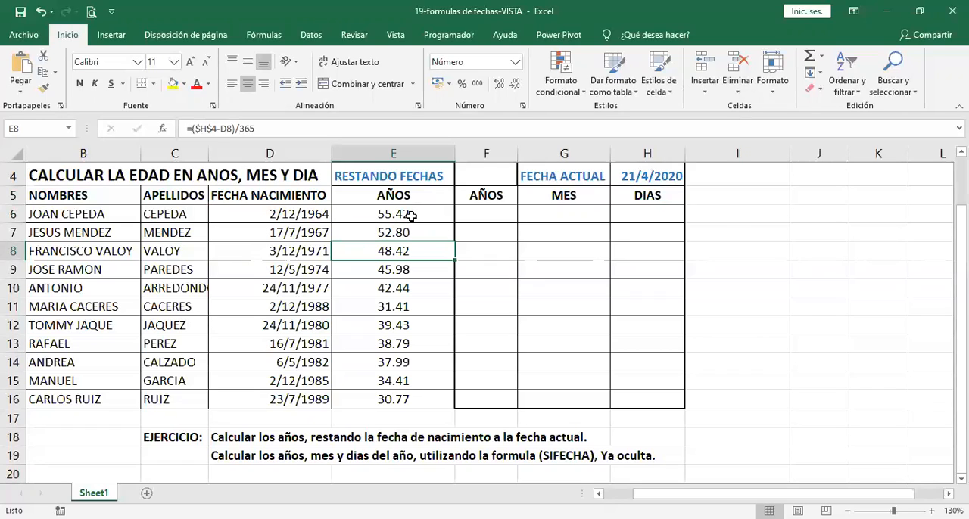
# Step: Review the age formula in E6 and its cell references without changing it
pyautogui.doubleClick(411, 215)
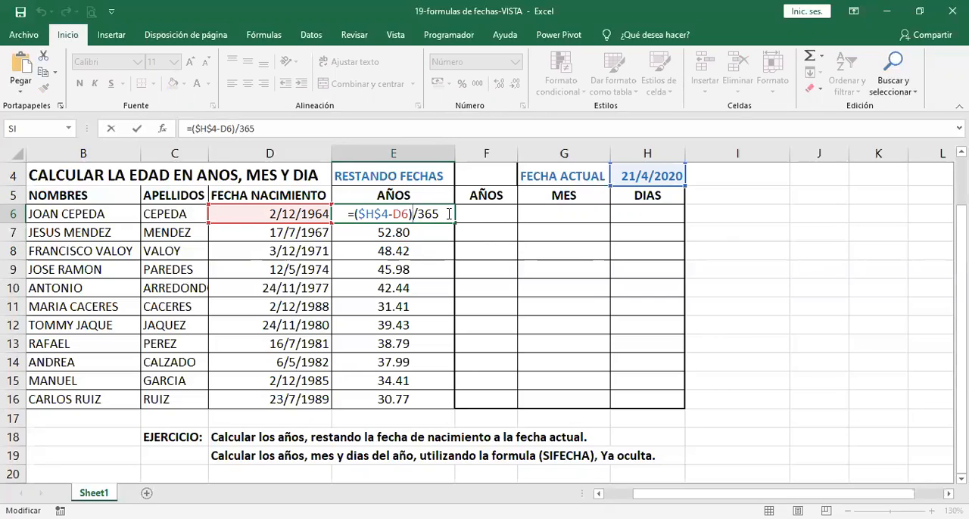
pyautogui.press('Return')
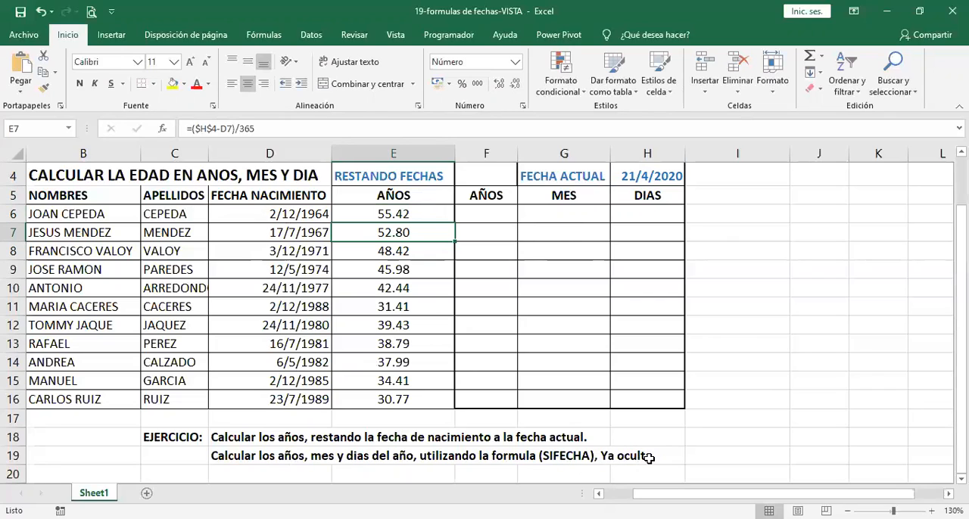
# Step: Enter =SIFECHA(D6;H4;"Y") in F6 to calculate the first person's completed years of age
pyautogui.click(496, 211)
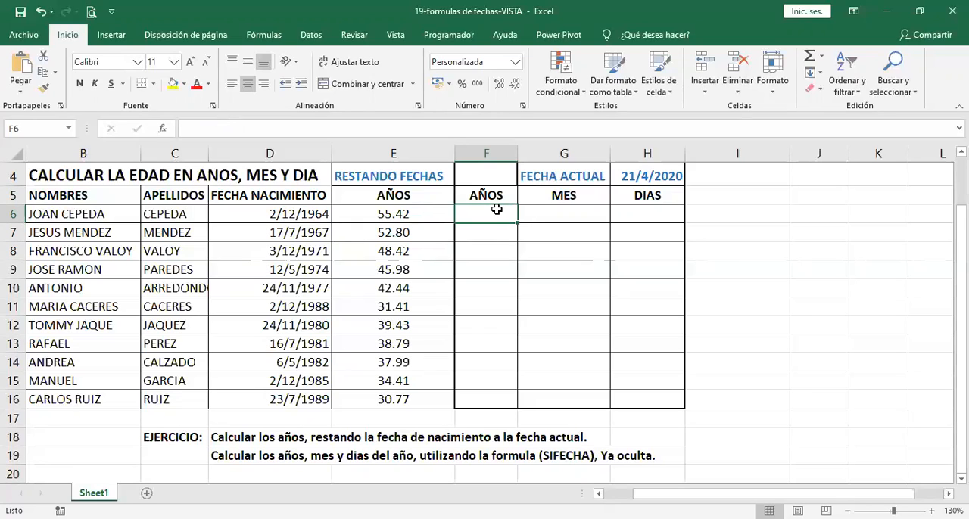
pyautogui.write('=')
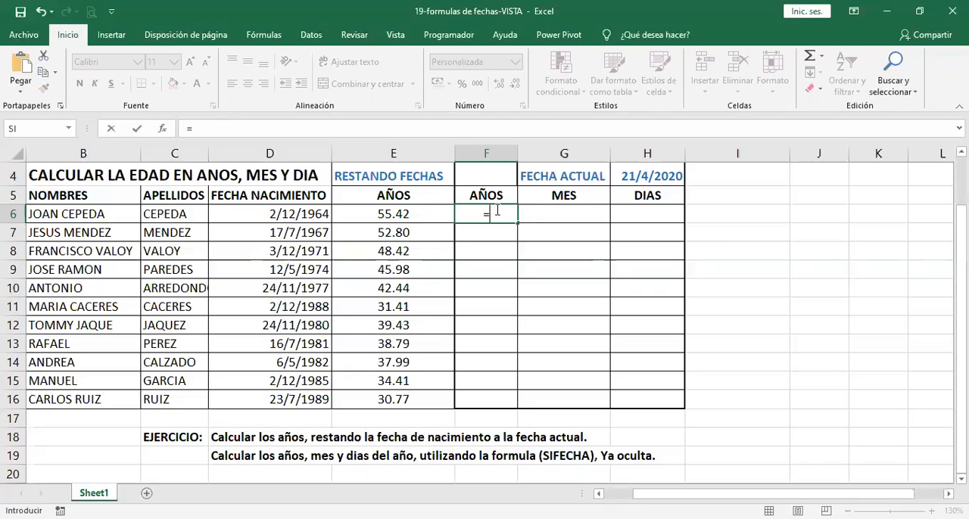
pyautogui.write('si')
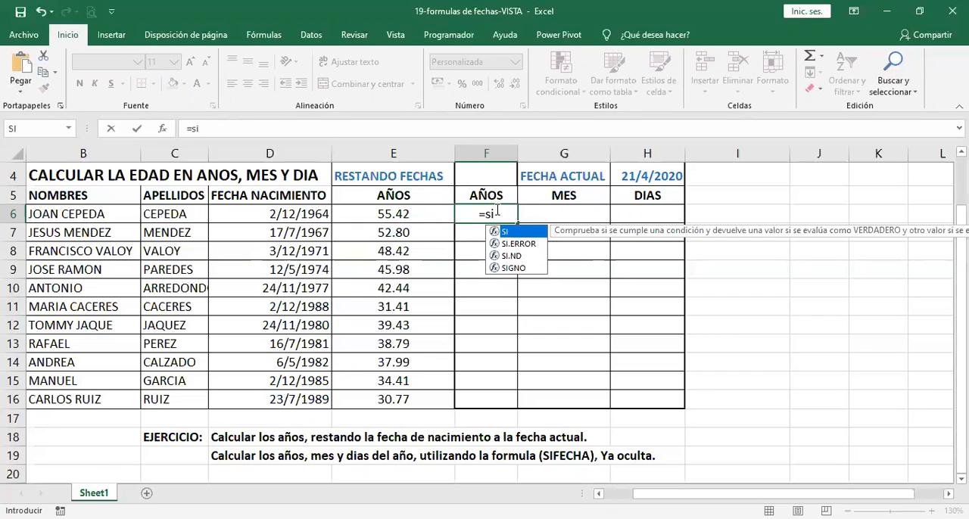
pyautogui.write('f')
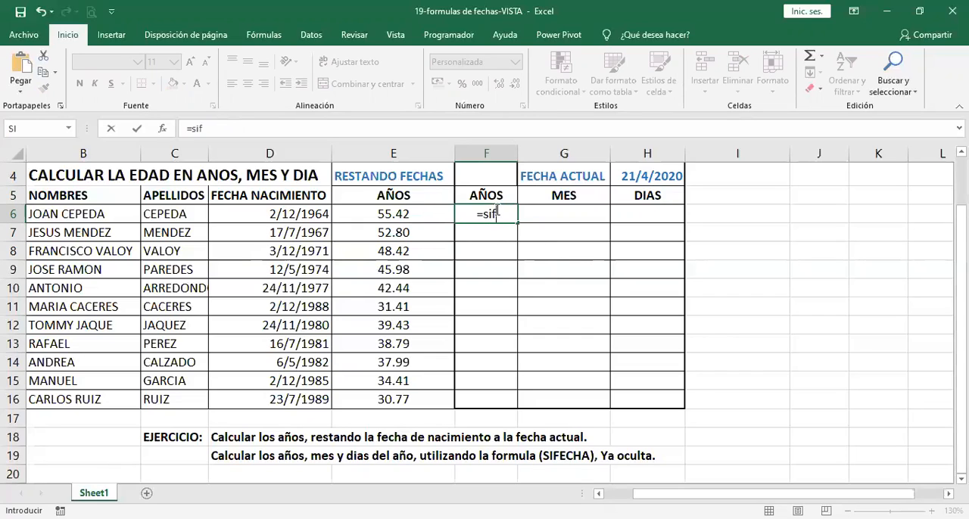
pyautogui.write('echa')
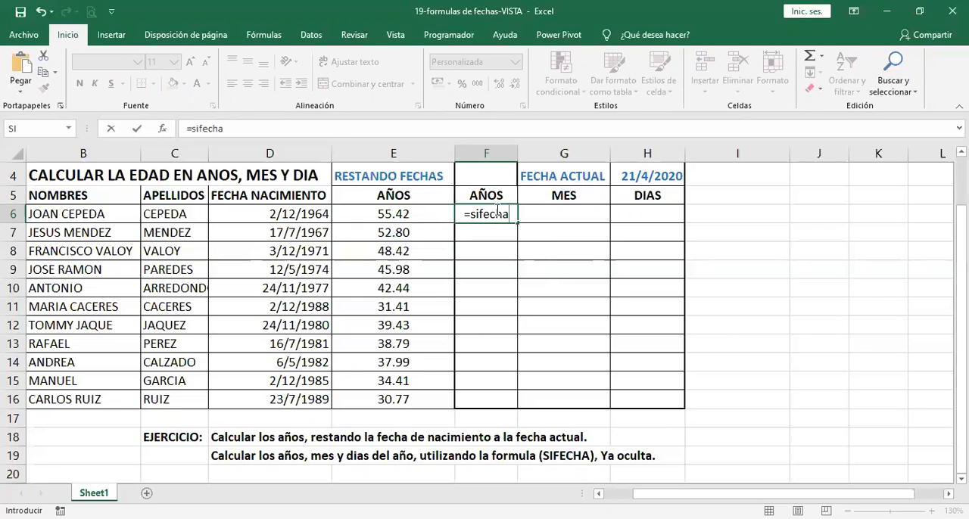
pyautogui.write('(')
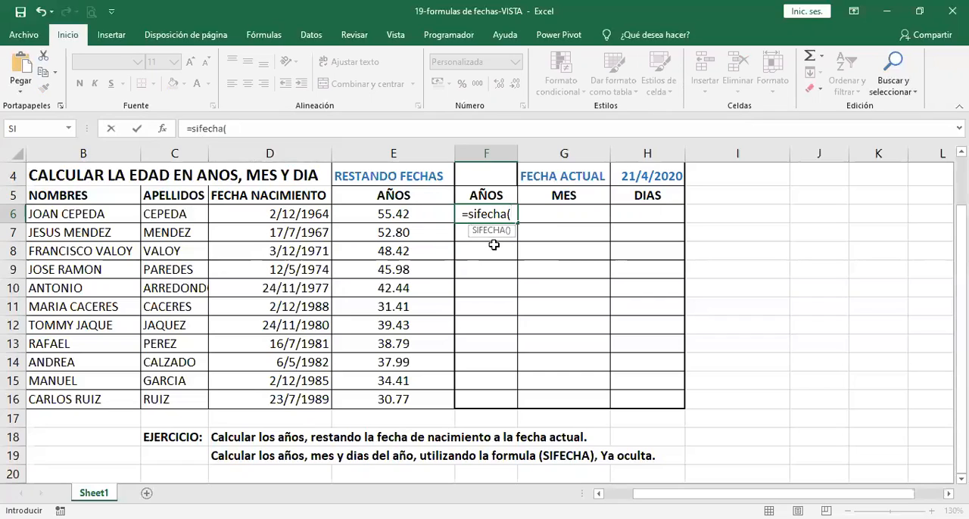
pyautogui.click(316, 213)
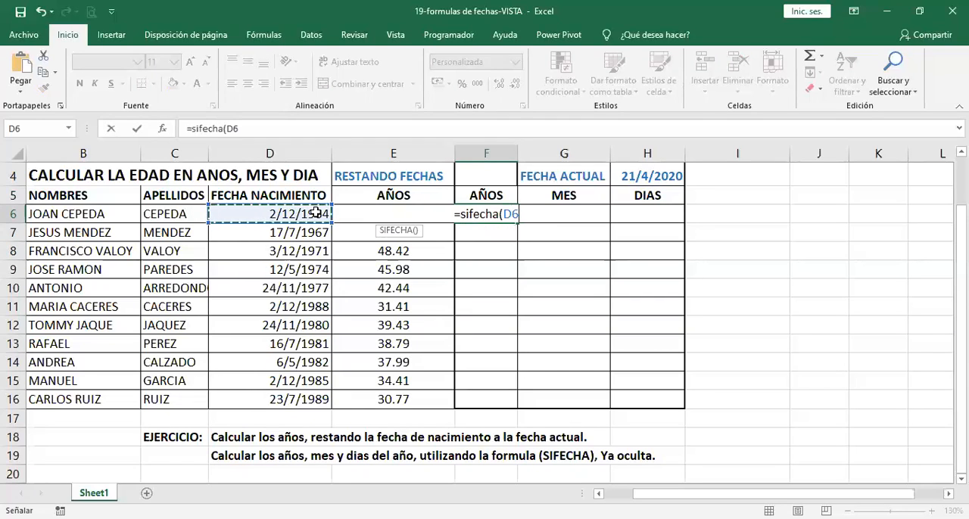
pyautogui.write(';')
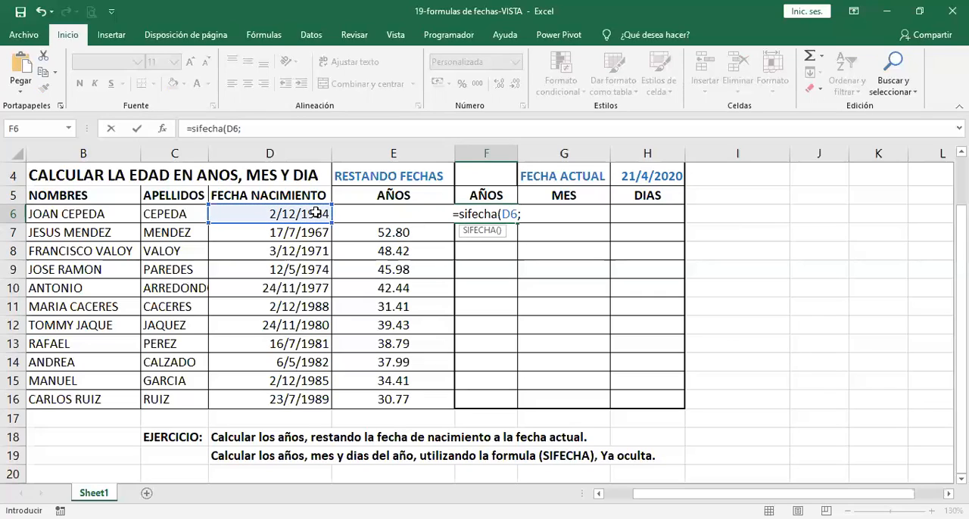
pyautogui.click(636, 176)
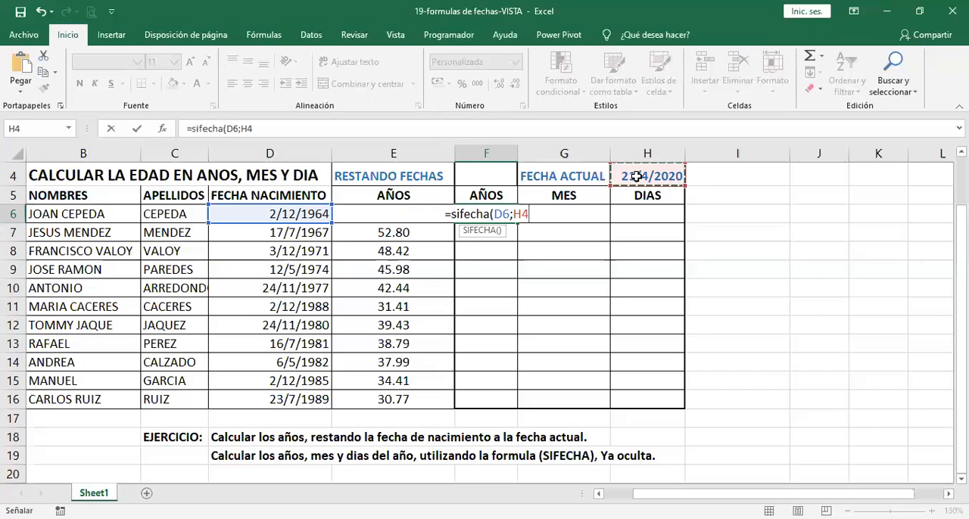
pyautogui.write(';')
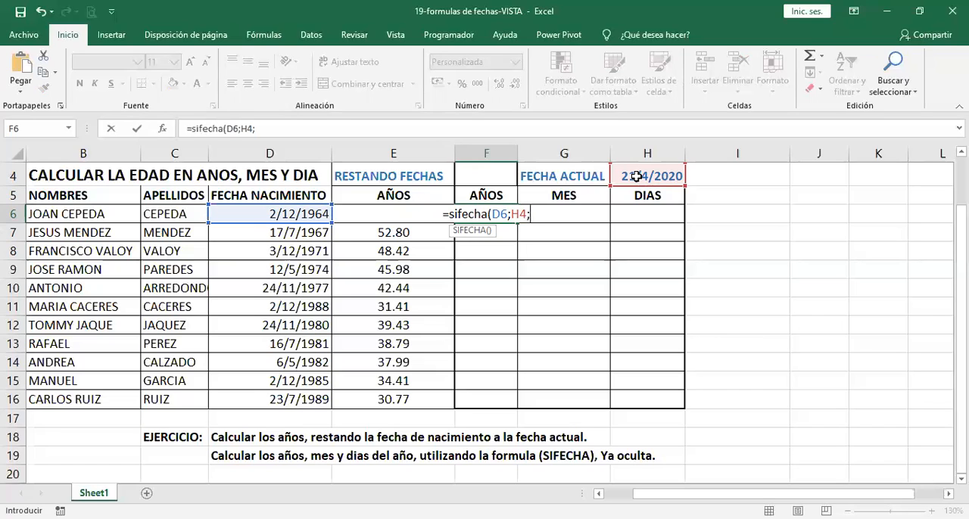
pyautogui.write('"y')
pyautogui.press('BackSpace')
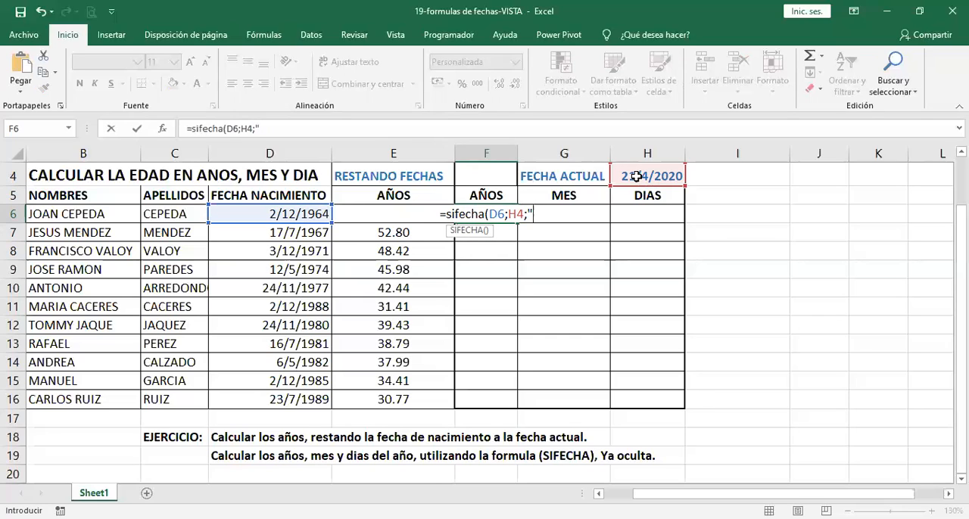
pyautogui.write('Y"')
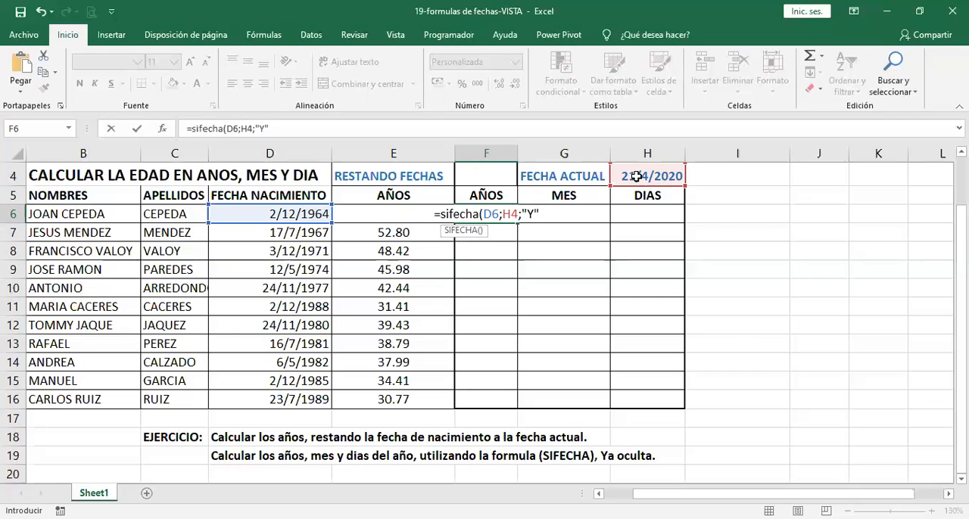
pyautogui.write(')')
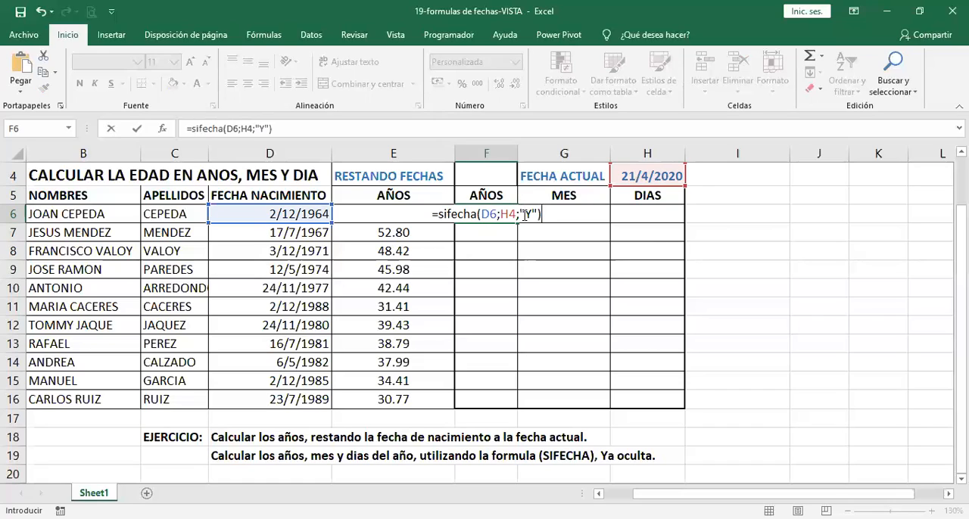
pyautogui.press('Return')
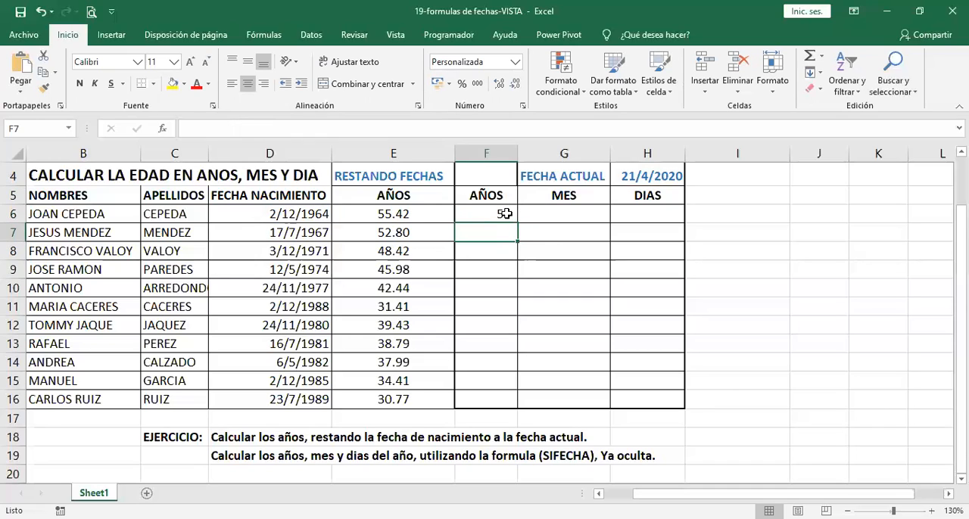
pyautogui.click(505, 214)
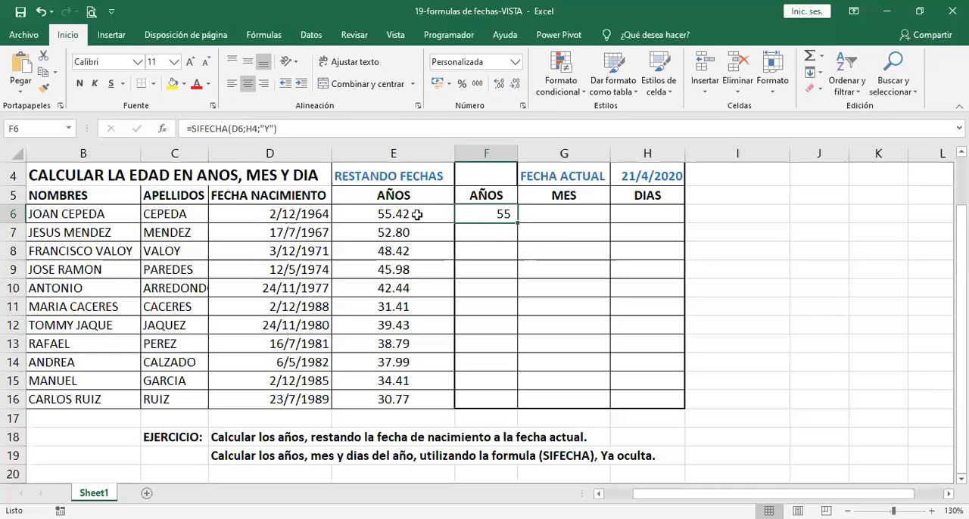
# Step: Enter =SIFECHA(D6;$H$4;"YM") in G6 to calculate the remaining months, with the current date as an absolute reference
pyautogui.click(555, 216)
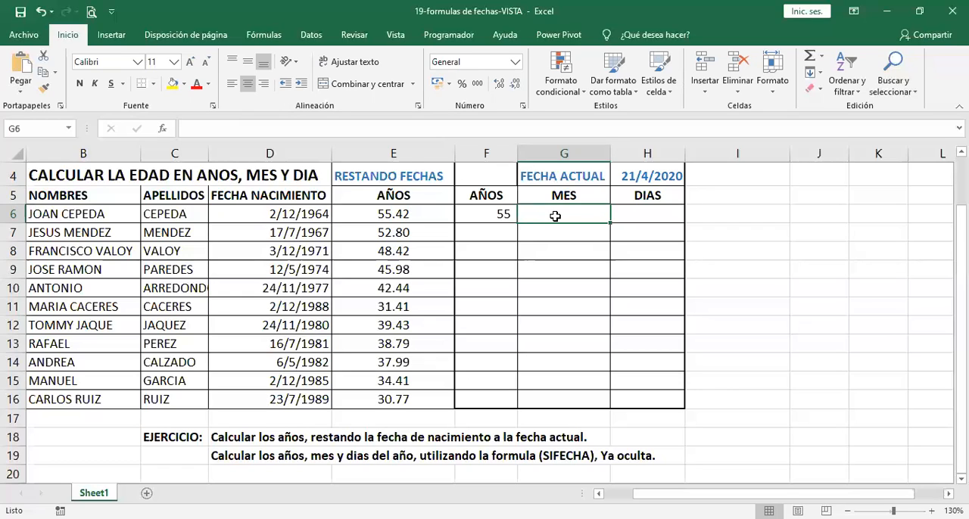
pyautogui.write('=')
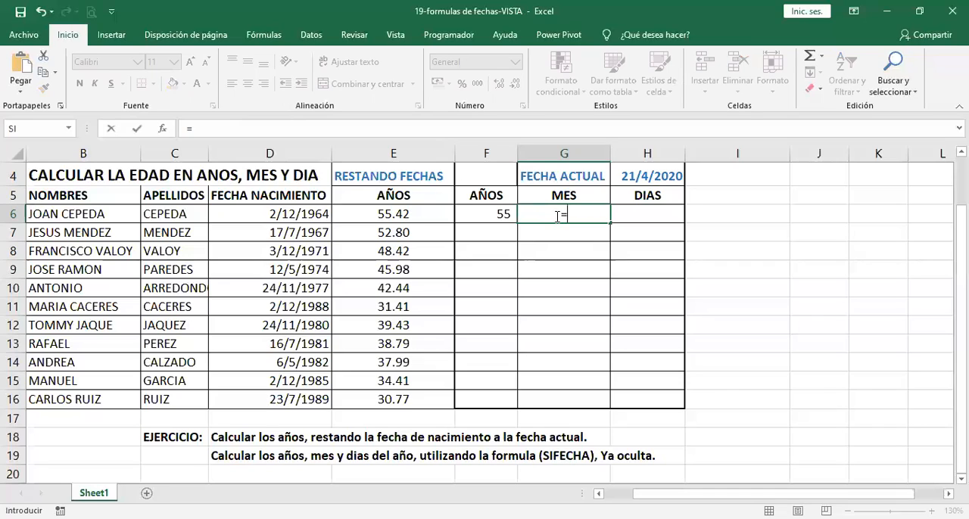
pyautogui.write('SIFECHA')
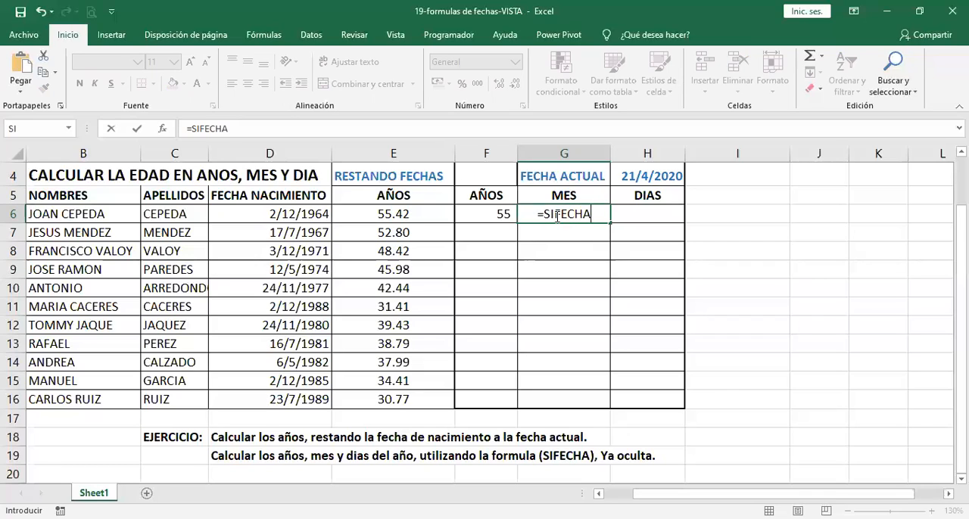
pyautogui.write('(')
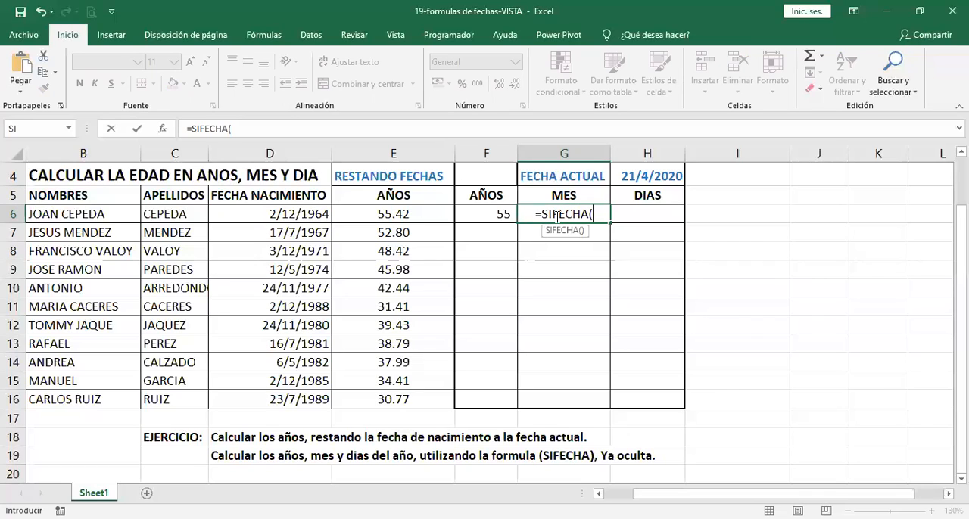
pyautogui.click(315, 214)
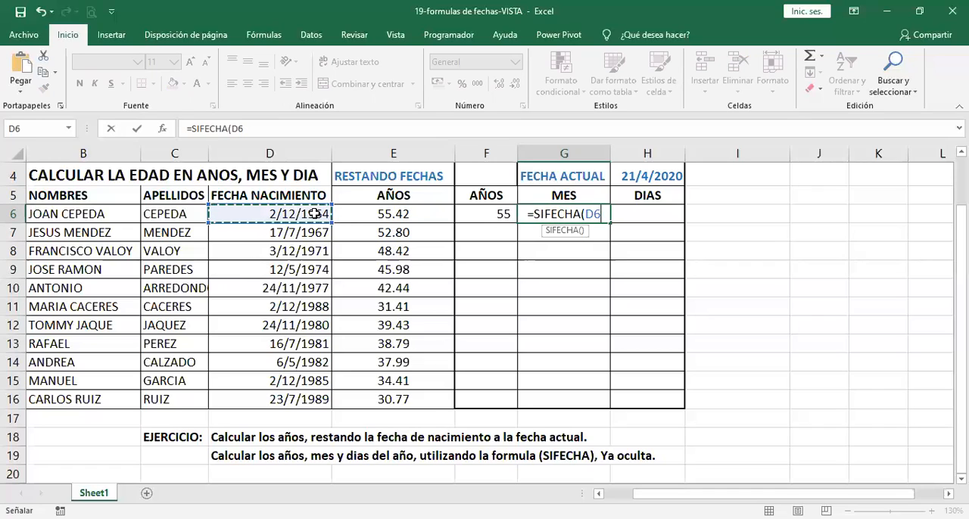
pyautogui.write(';')
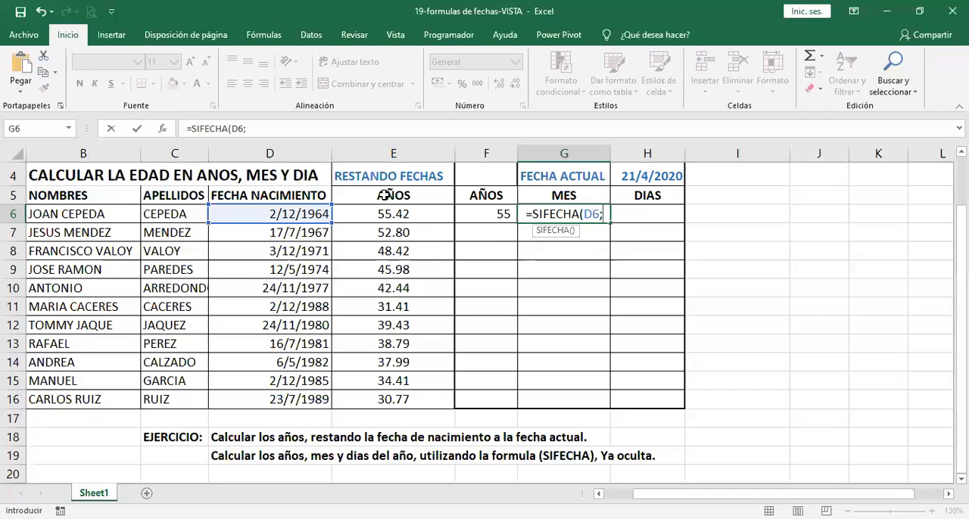
pyautogui.click(637, 178)
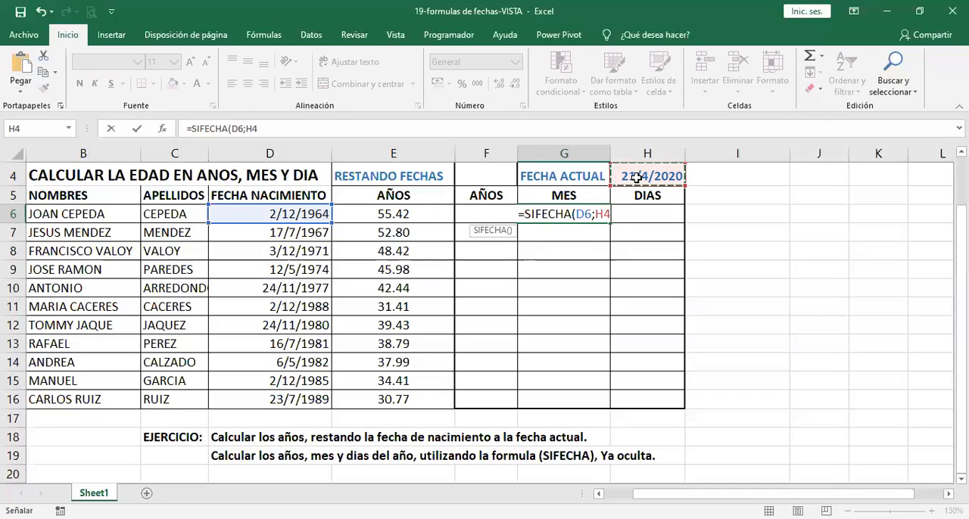
pyautogui.press('F4')
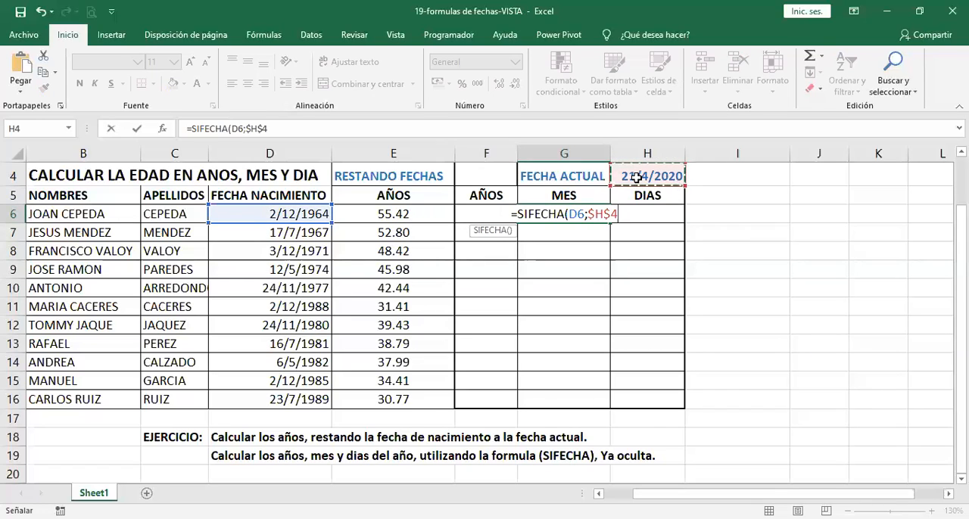
pyautogui.write(';')
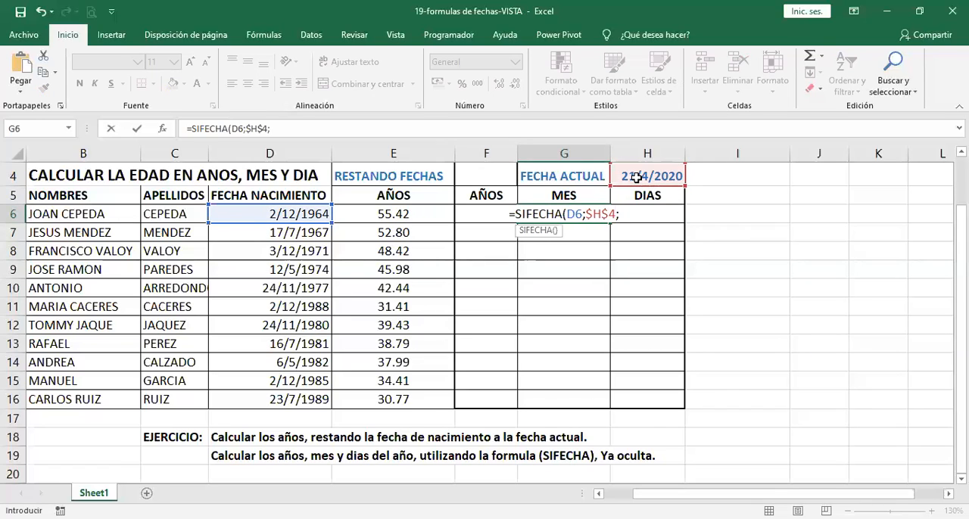
pyautogui.write('"')
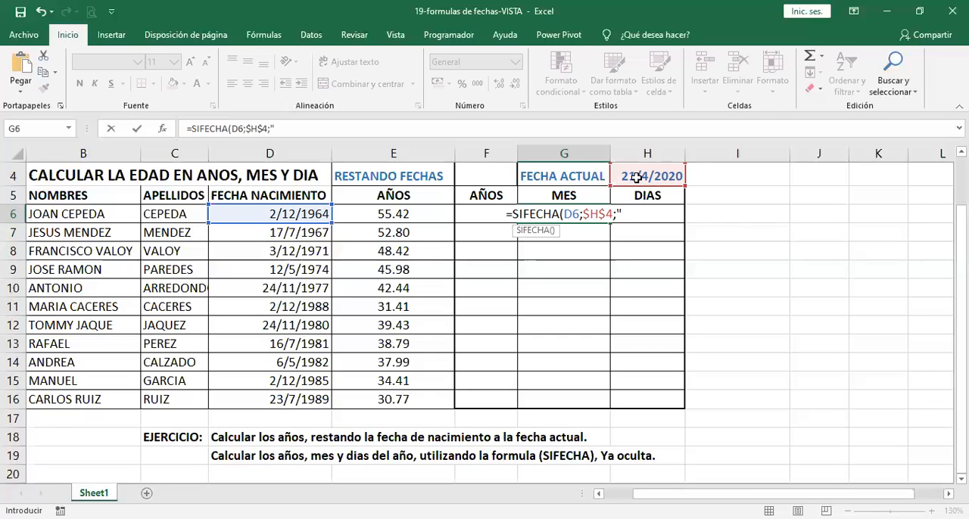
pyautogui.write('Y')
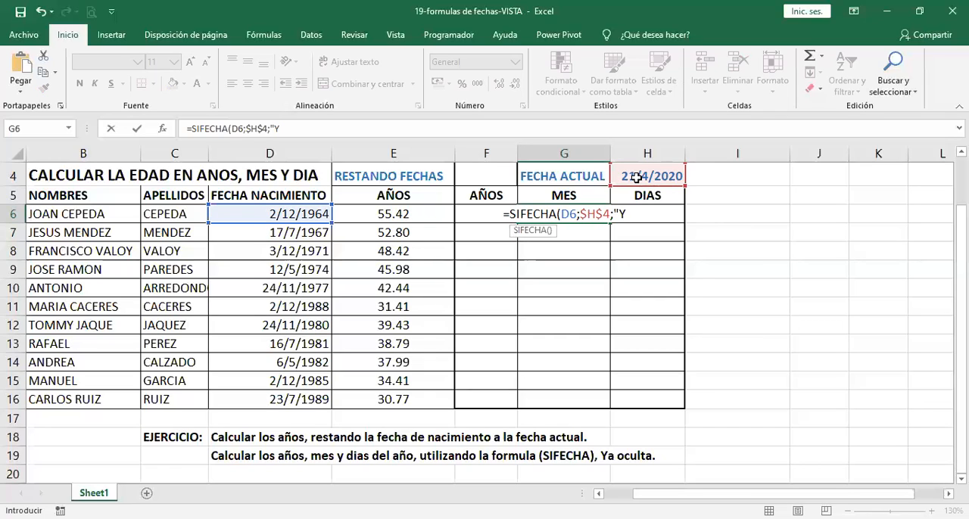
pyautogui.write('M')
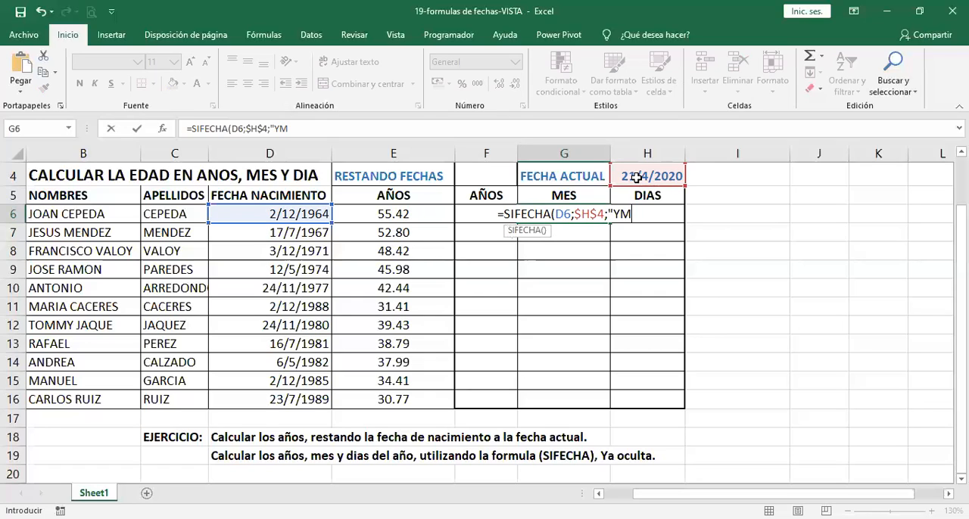
pyautogui.write('"')
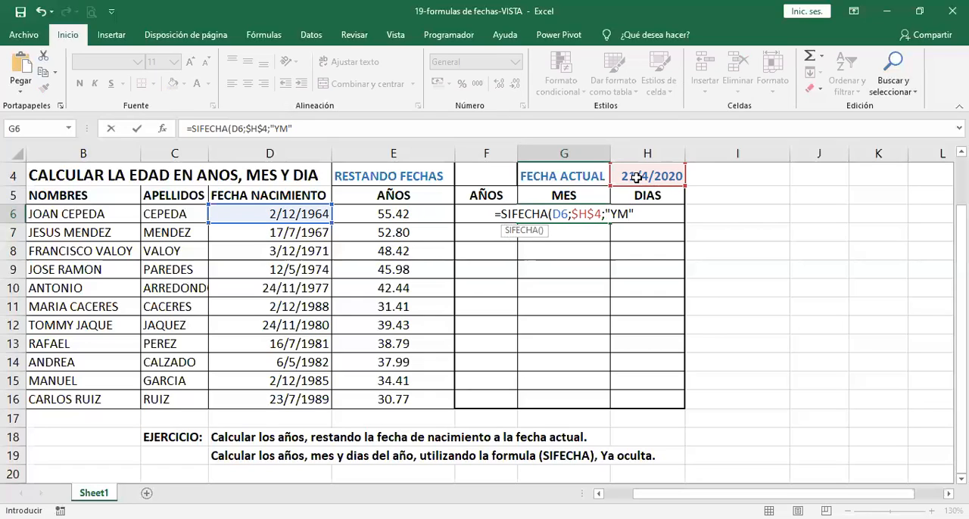
pyautogui.write(')')
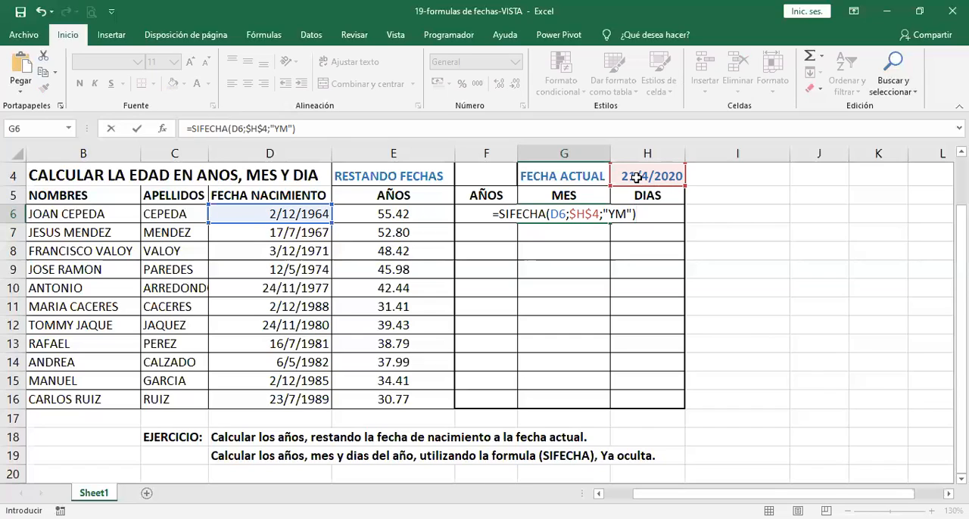
pyautogui.press('Return')
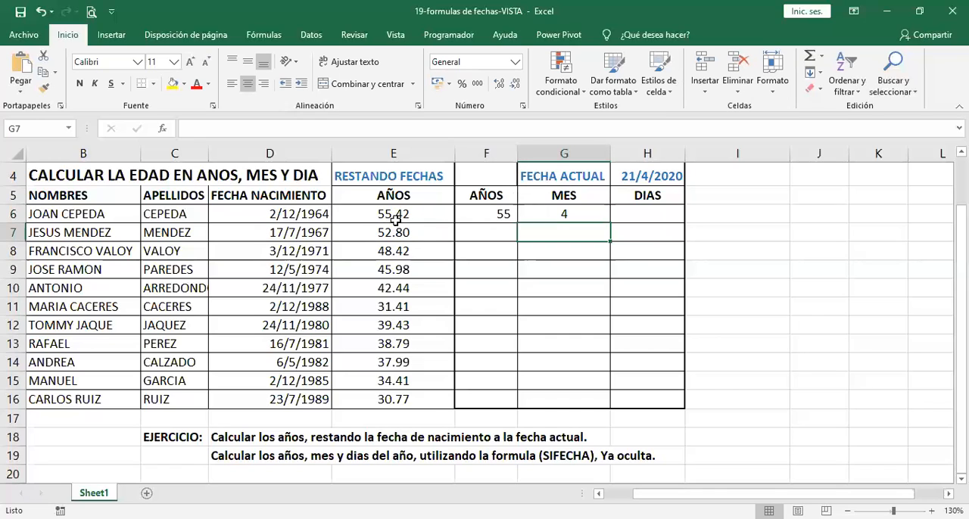
pyautogui.click(497, 215)
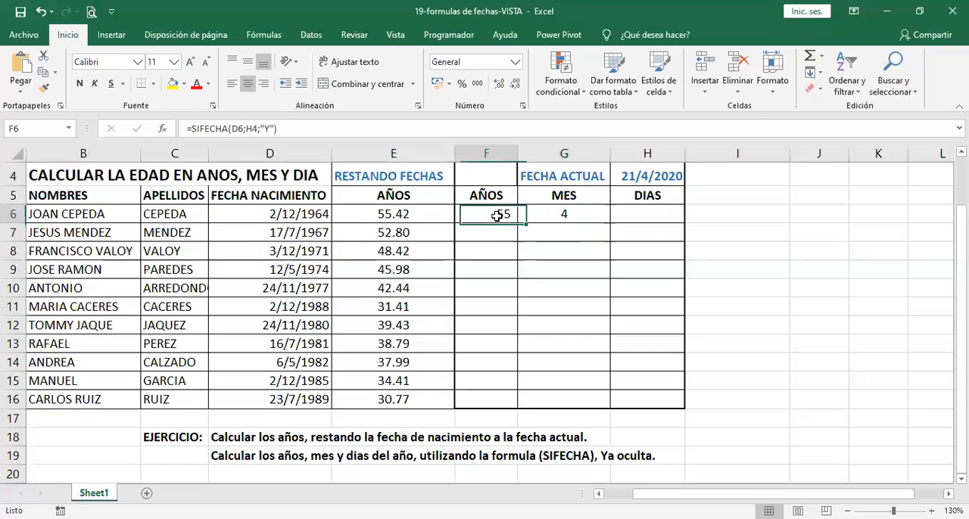
pyautogui.click(542, 215)
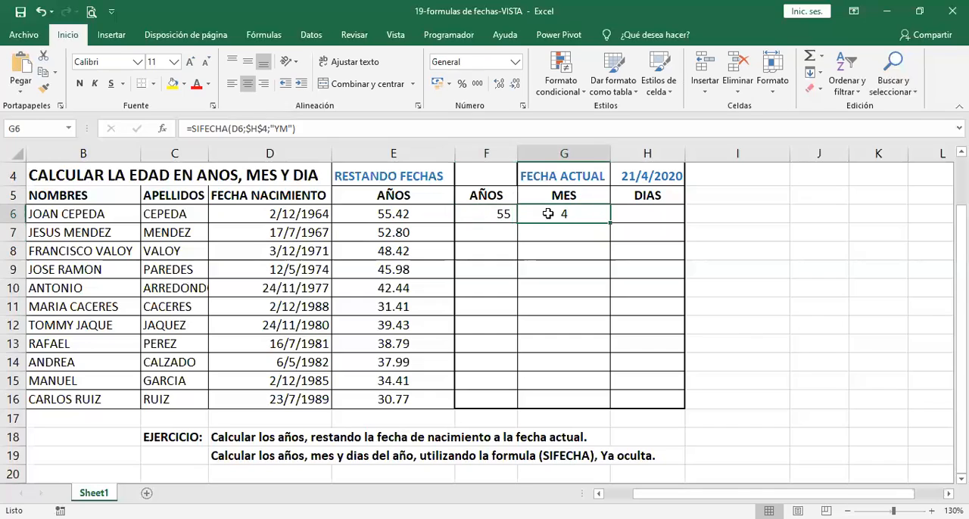
# Step: Enter =SIFECHA(D6;$H$4;"MD") in H6 to calculate the first person's remaining days, with the current date as an absolute reference
pyautogui.click(635, 217)
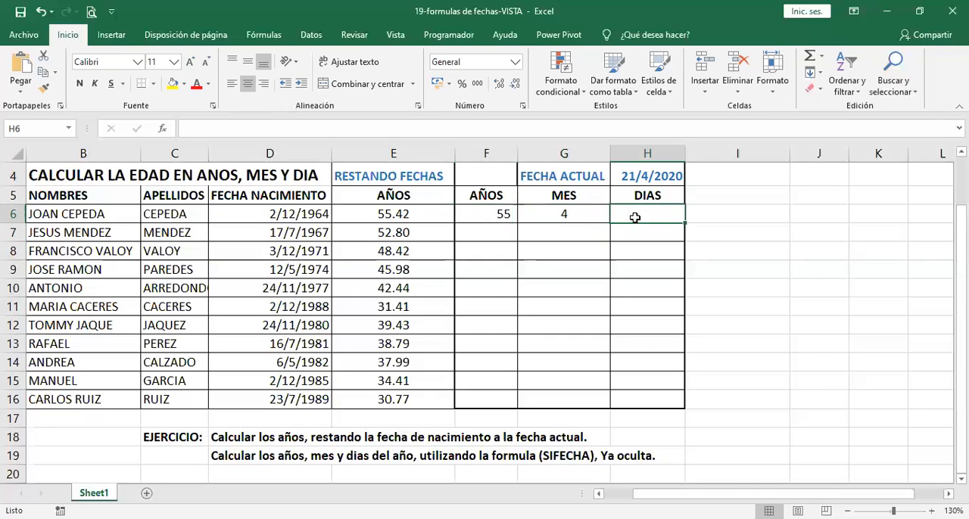
pyautogui.write('=')
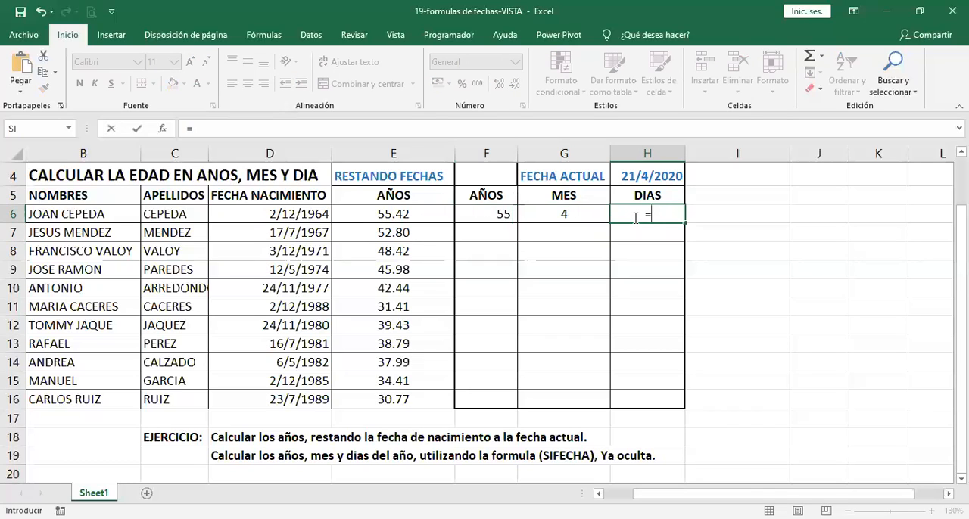
pyautogui.write('SIFECHA(')
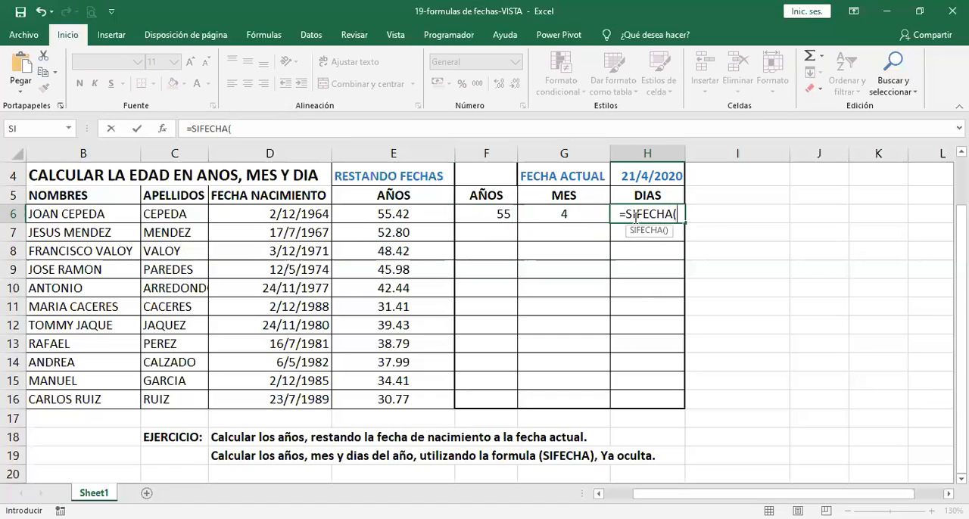
pyautogui.click(318, 215)
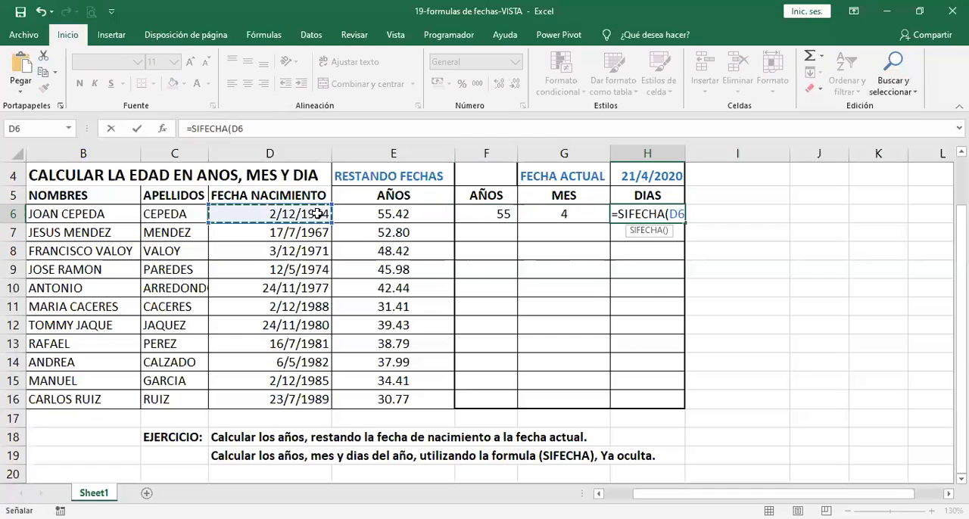
pyautogui.write(';')
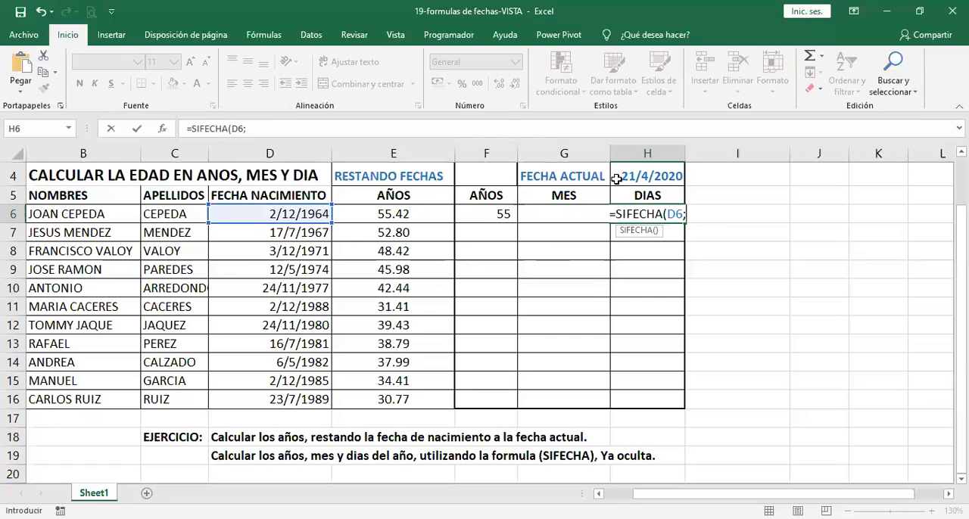
pyautogui.click(628, 176)
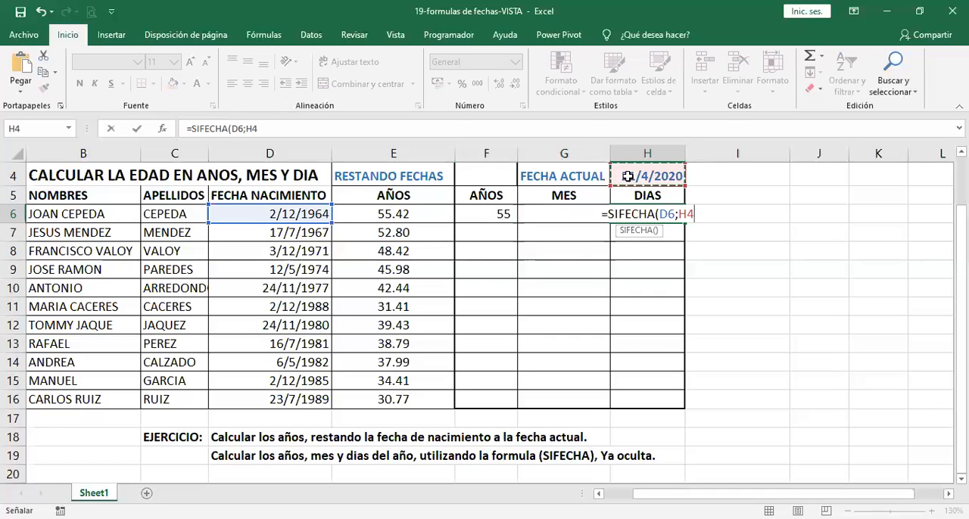
pyautogui.press('F4')
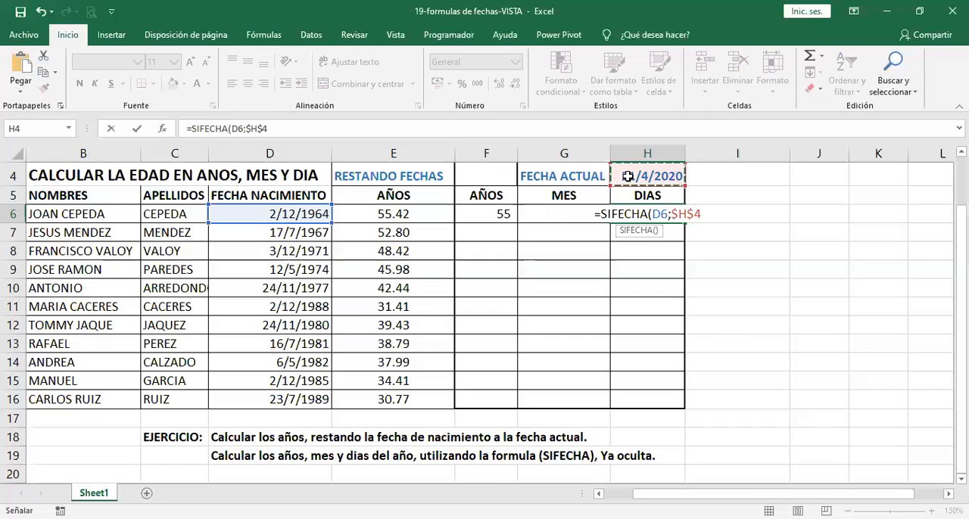
pyautogui.write(';')
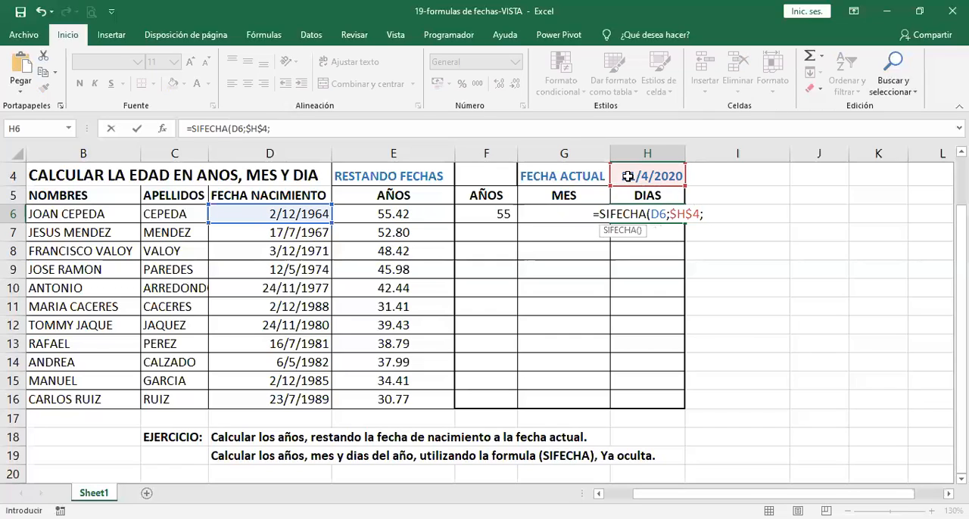
pyautogui.write('"')
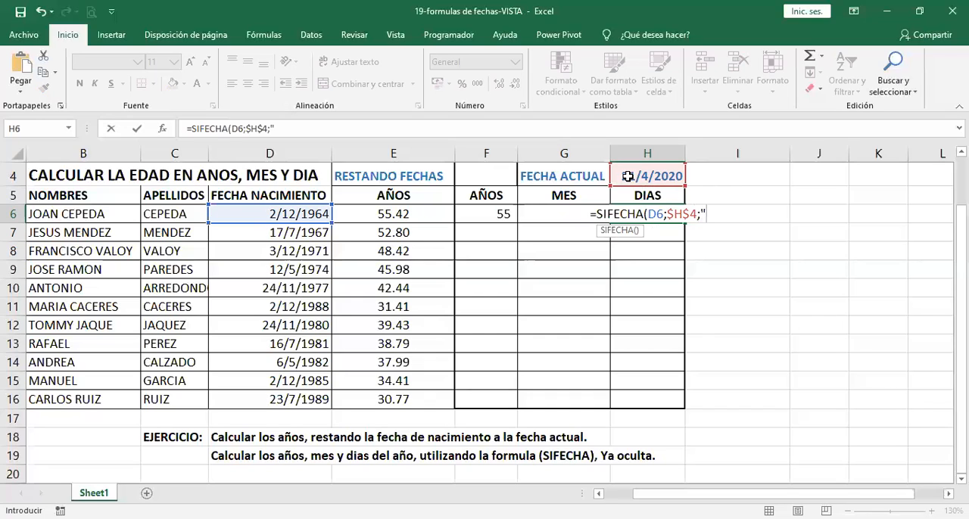
pyautogui.write('M')
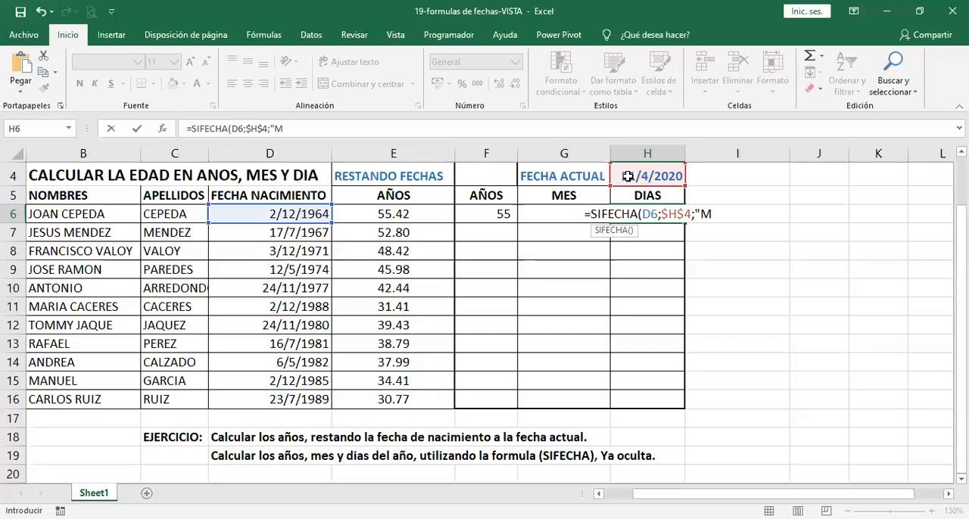
pyautogui.write('D")')
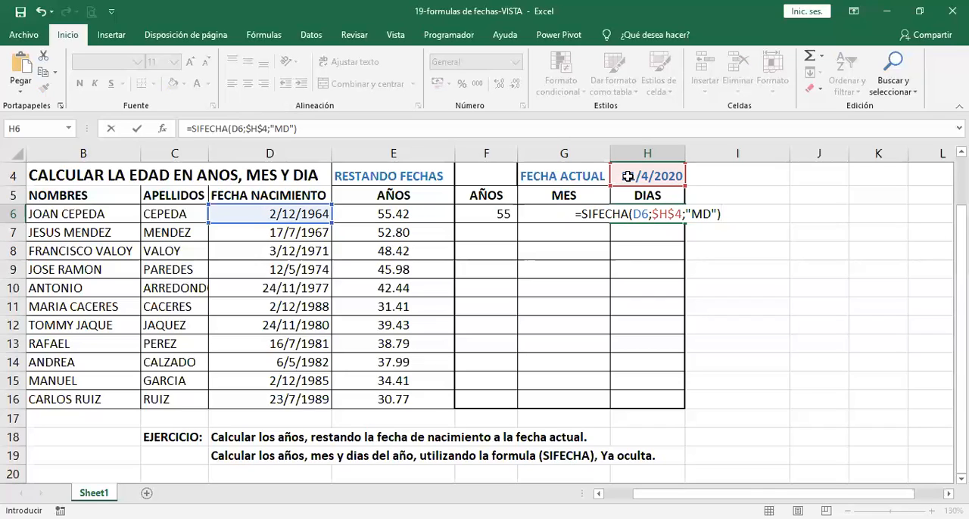
pyautogui.press('Return')
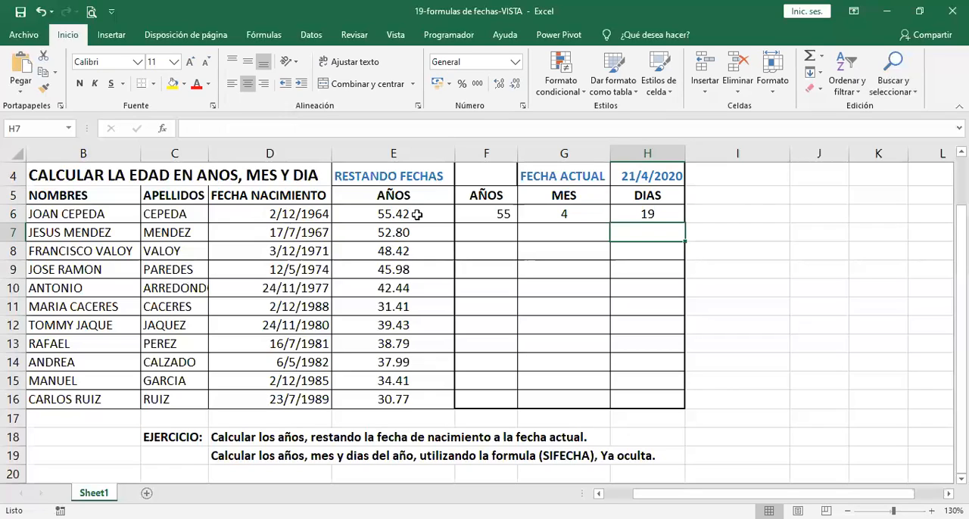
# Step: Make the current-date reference absolute as $H$4 in the F6 years formula, and check the reference in the G6 months formula
pyautogui.click(500, 213)
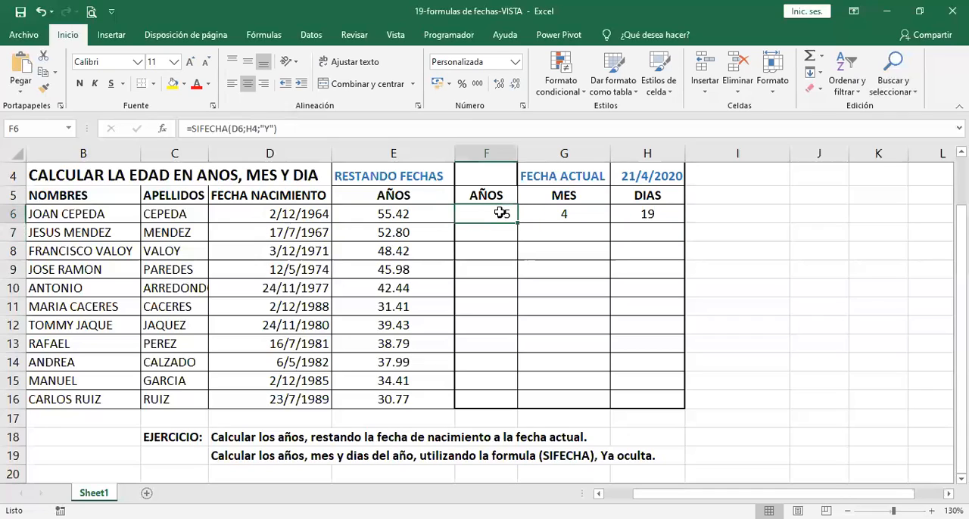
pyautogui.doubleClick(500, 213)
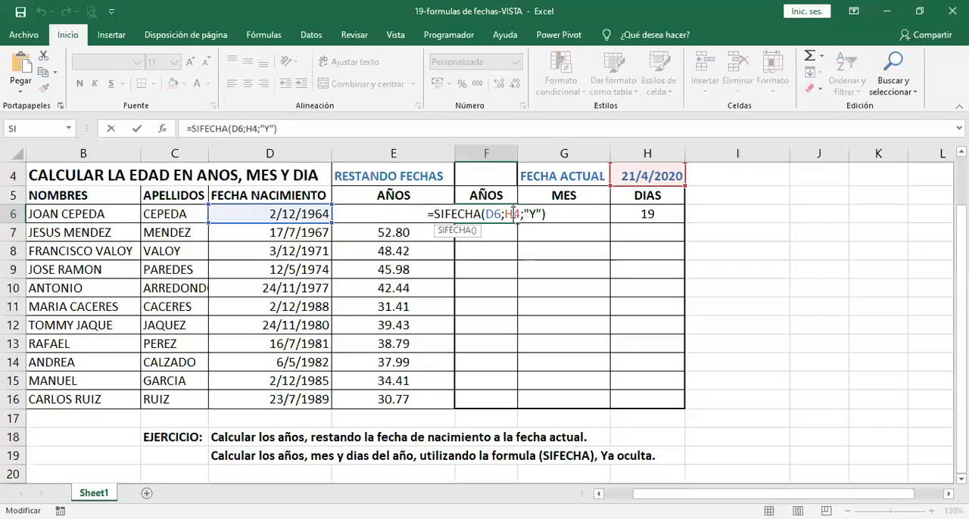
pyautogui.press('F4')
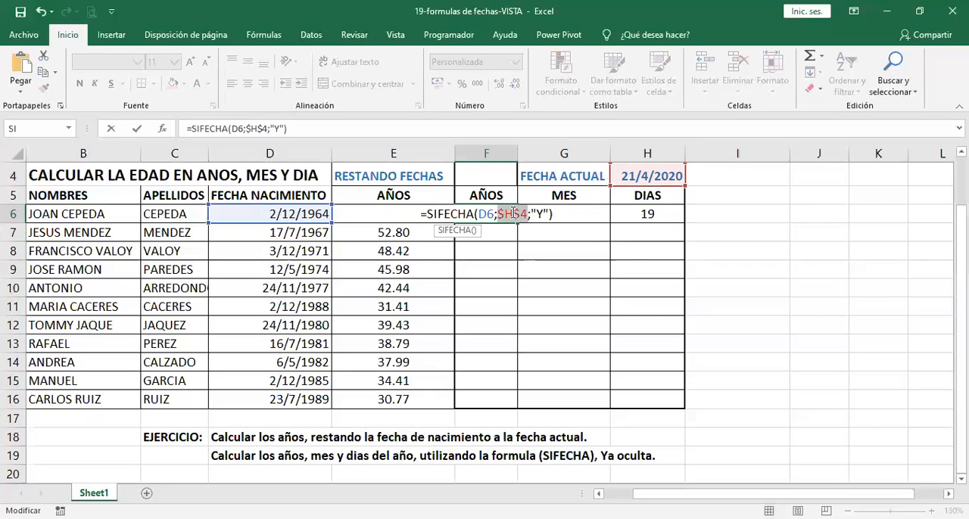
pyautogui.press('Return')
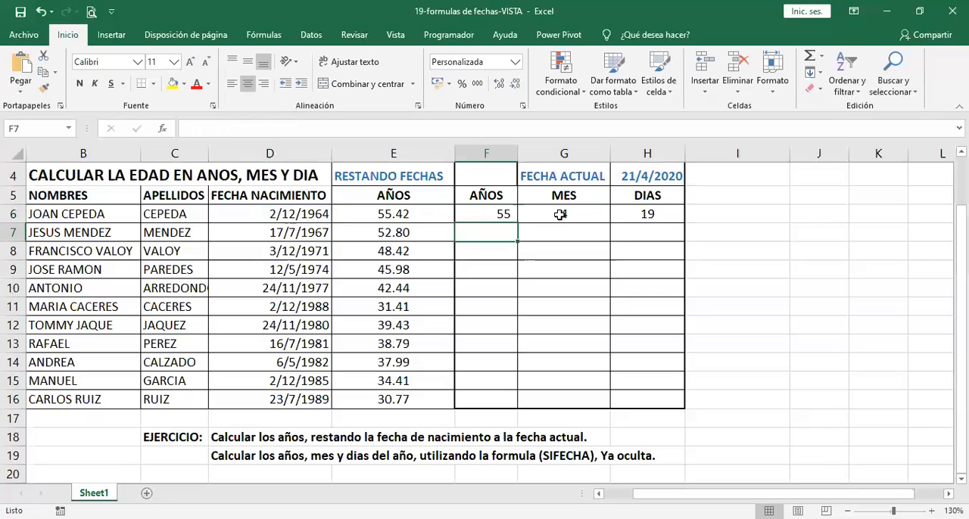
pyautogui.doubleClick(562, 216)
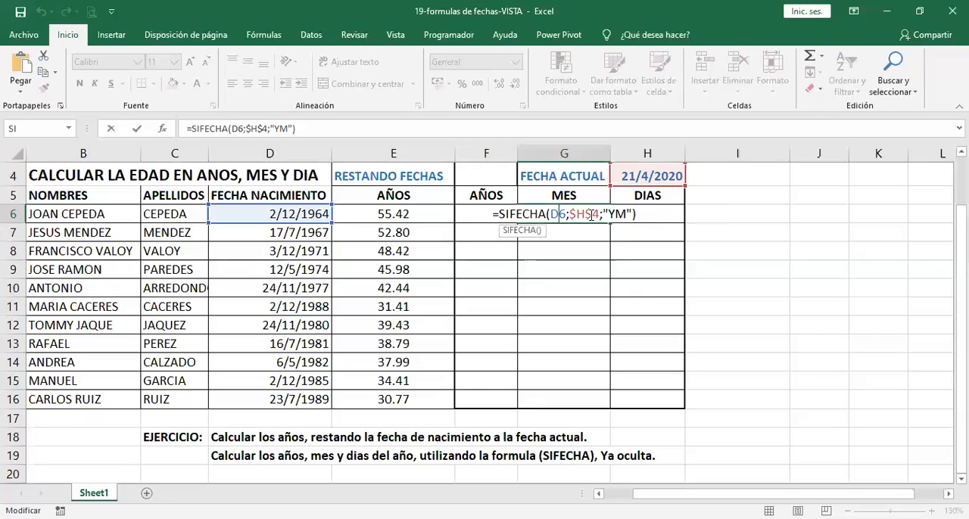
pyautogui.press('Return')
# Step: Fill the years, months and days formulas from F6:H6 down to row 16 for all the people
pyautogui.moveTo(493, 215); pyautogui.dragTo(694, 403)
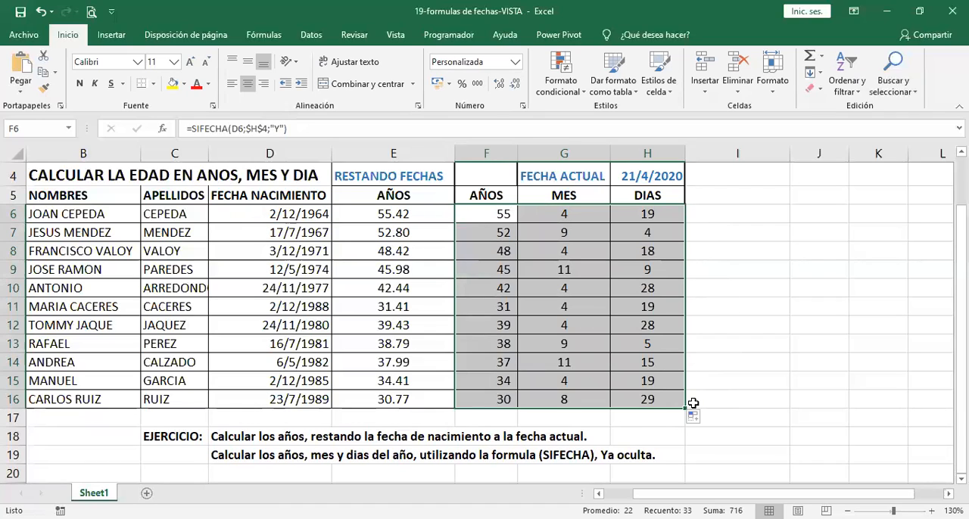
pyautogui.click(711, 361)
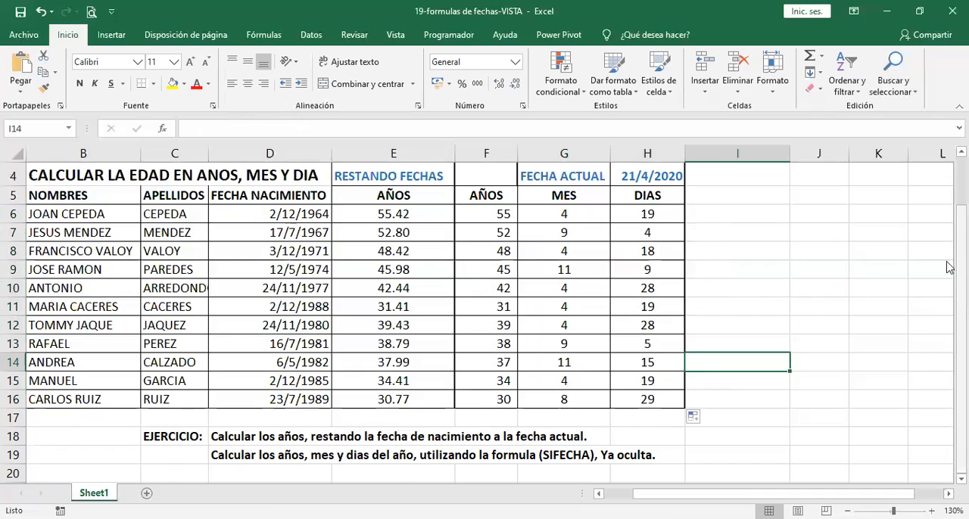
pyautogui.scroll(1, 949, 268)
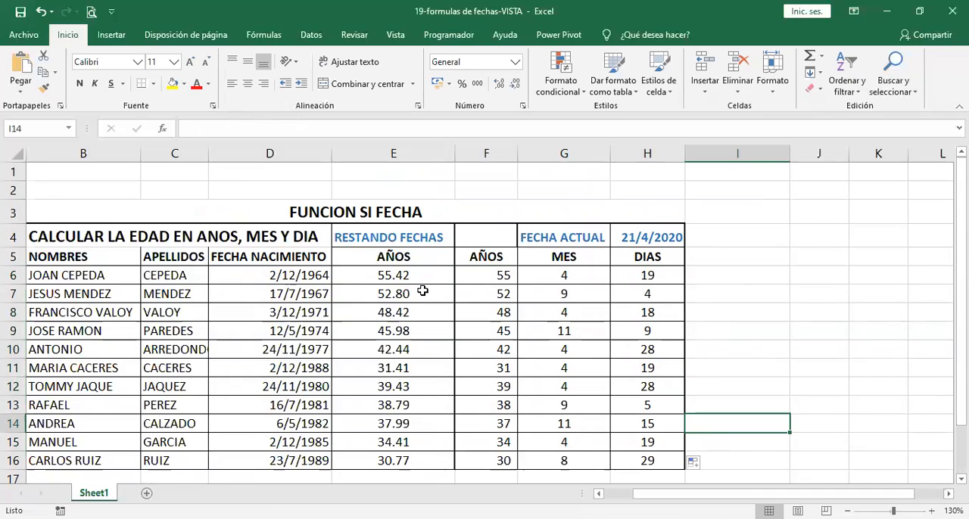